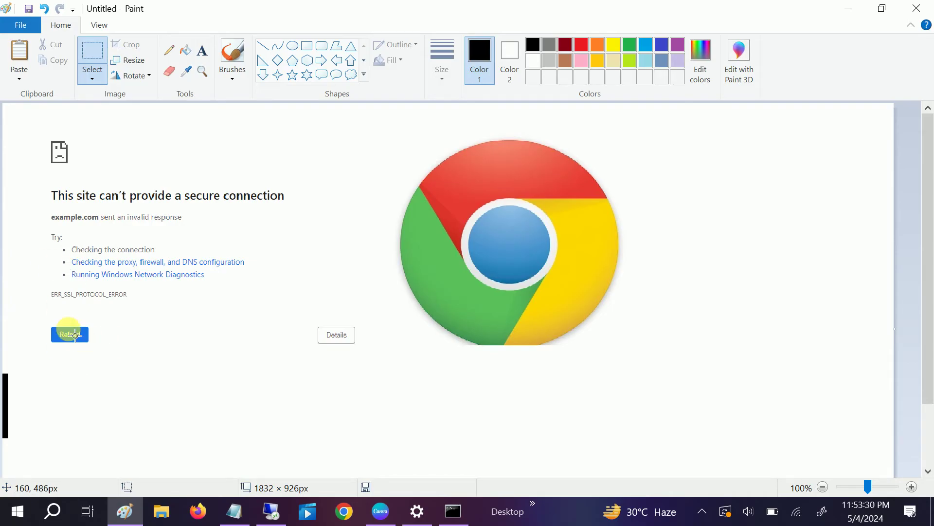
Select the error heading and example.com line in the Paint screenshot, then switch to Chrome
left_click_drag(48, 188, 307, 235)
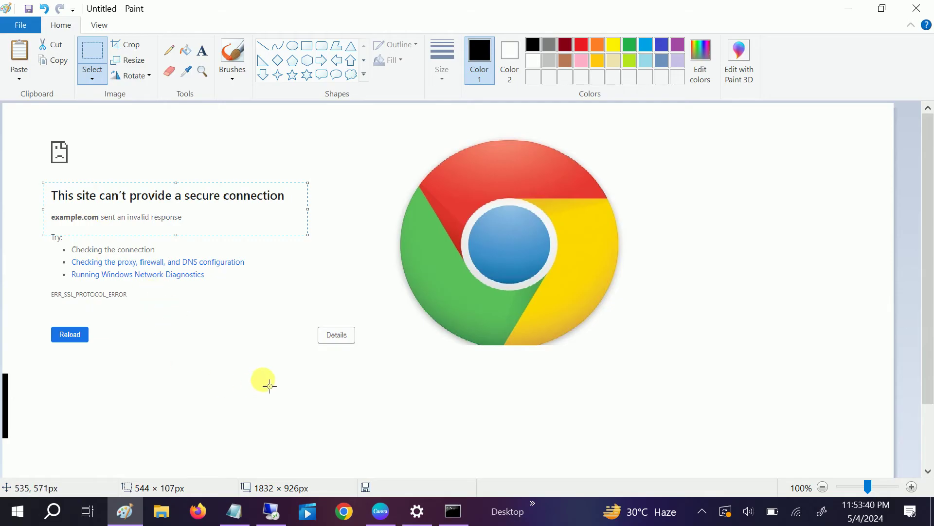
left_click(347, 519)
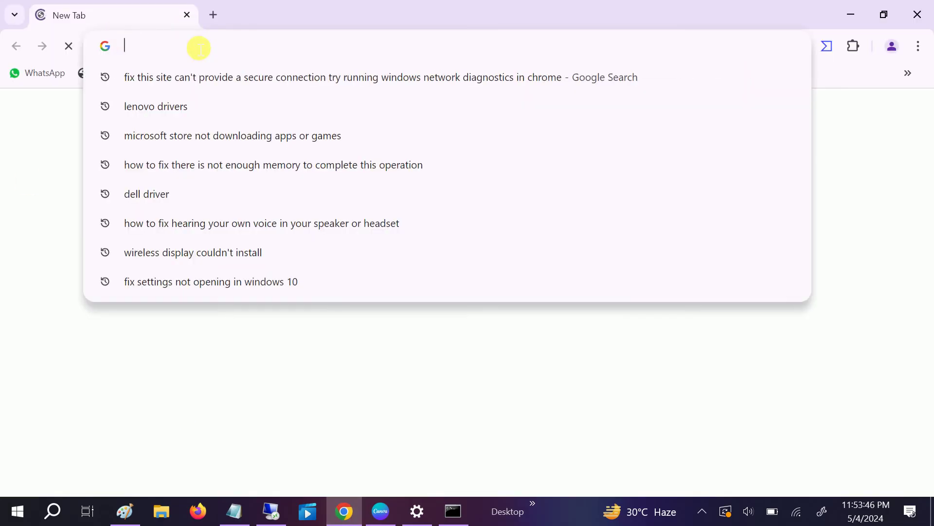
Reach Google's homepage via the search 'google.come' and view its Connection is secure details
type("googl")
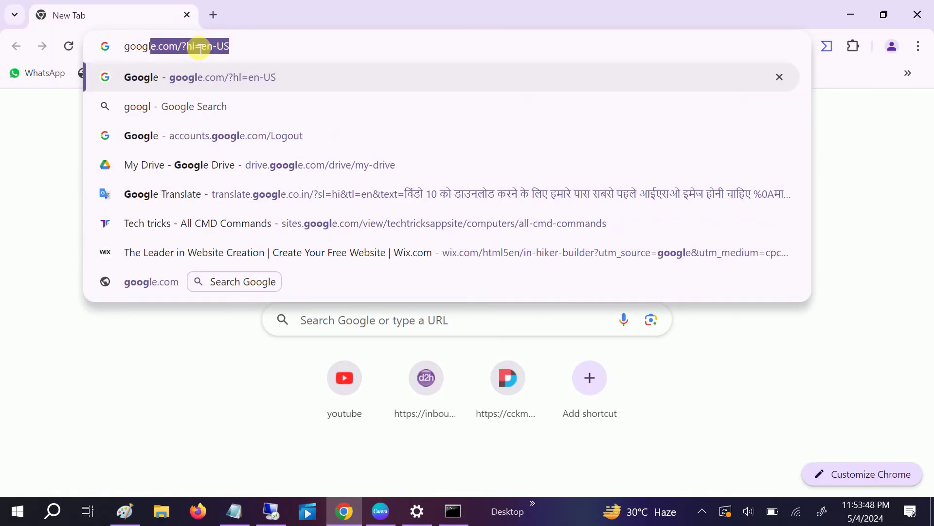
type("e.come")
key("Return")
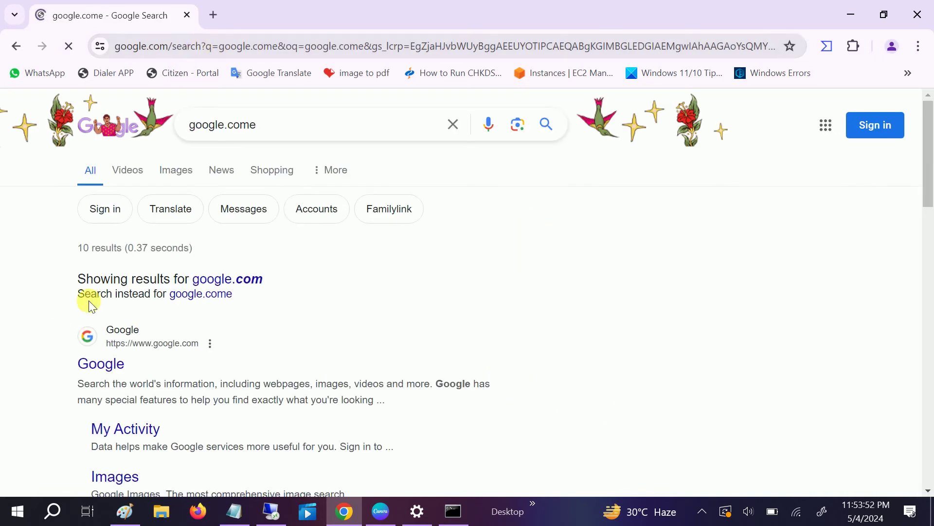
left_click(103, 365)
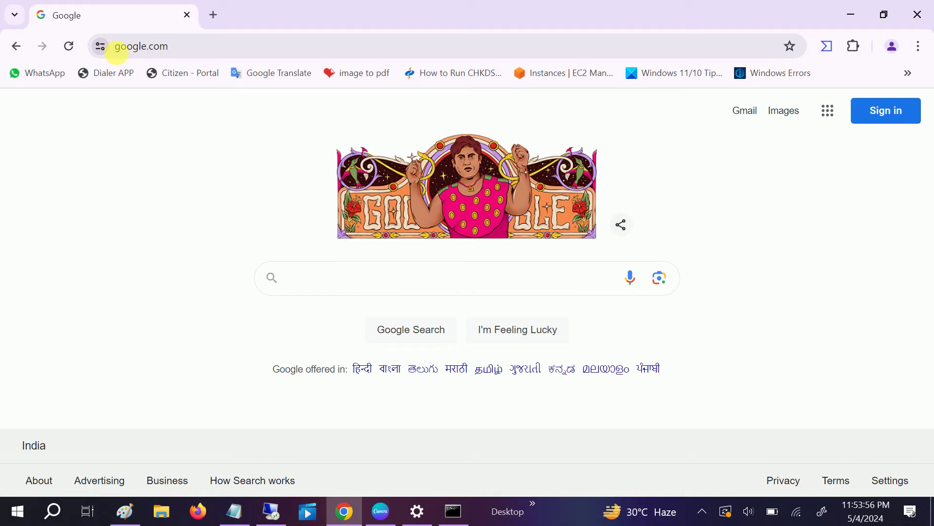
left_click(101, 47)
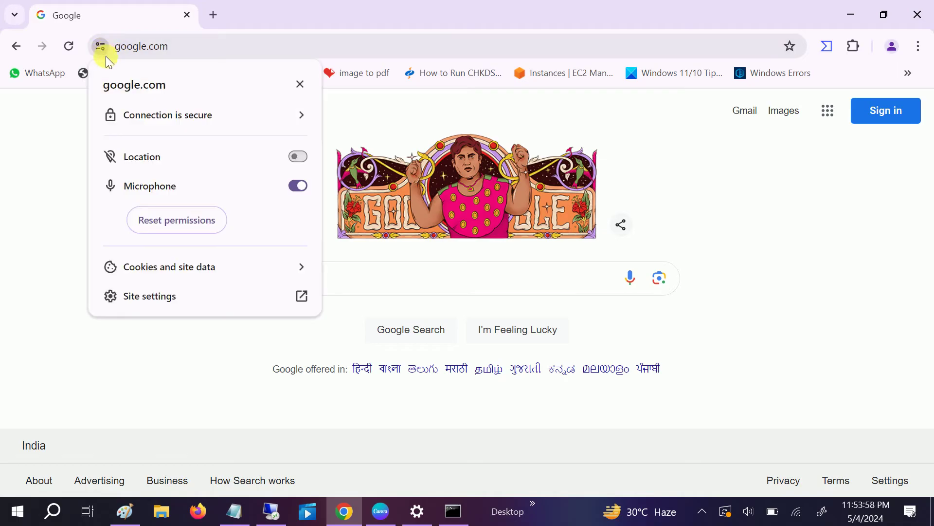
left_click(140, 128)
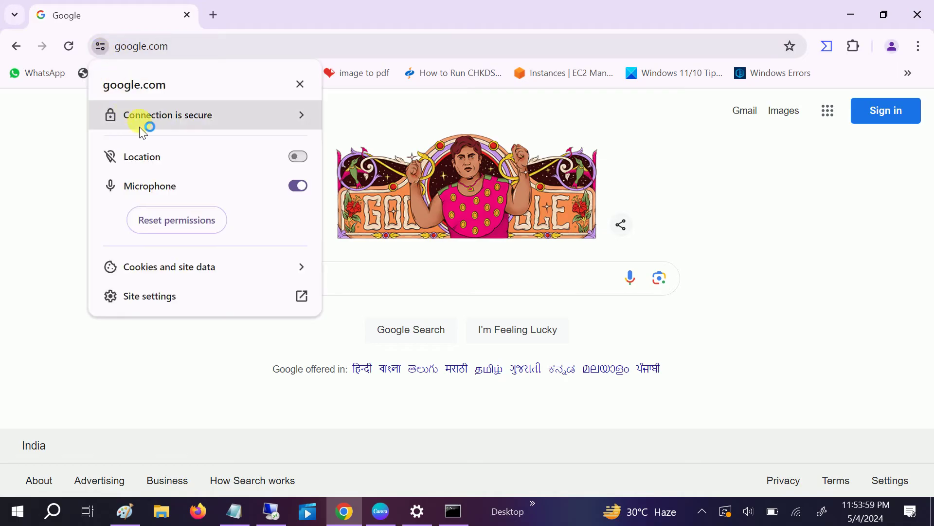
left_click(181, 115)
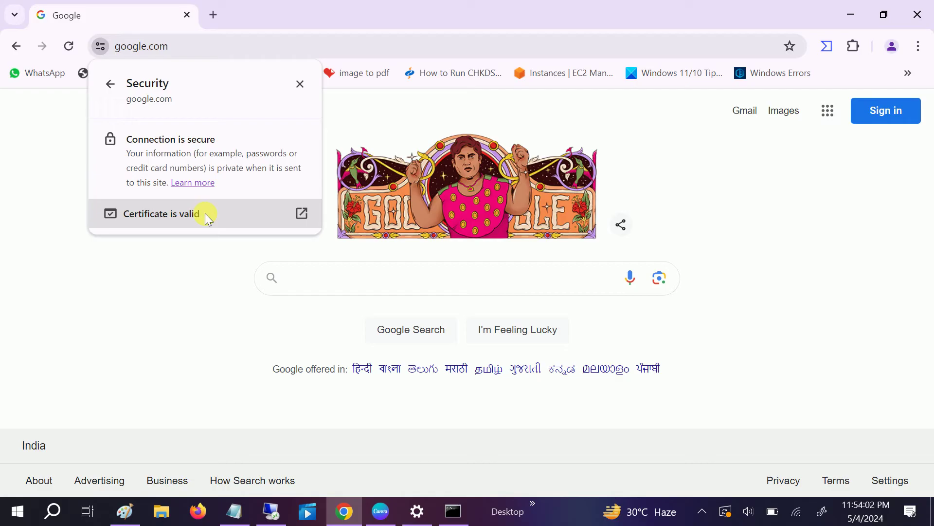
Open the *.google.com certificate and highlight its April 16 issue and July 9, 2024 expiry dates
left_click(183, 215)
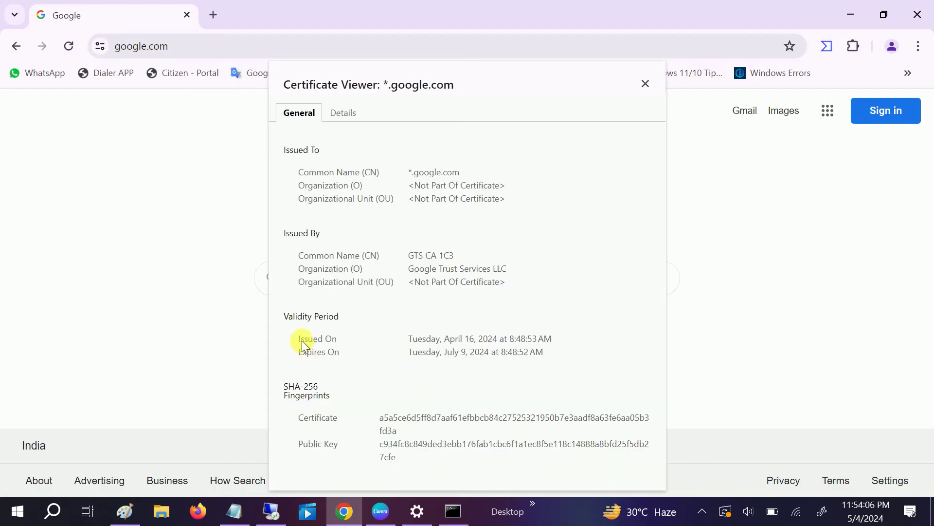
left_click_drag(441, 338, 498, 338)
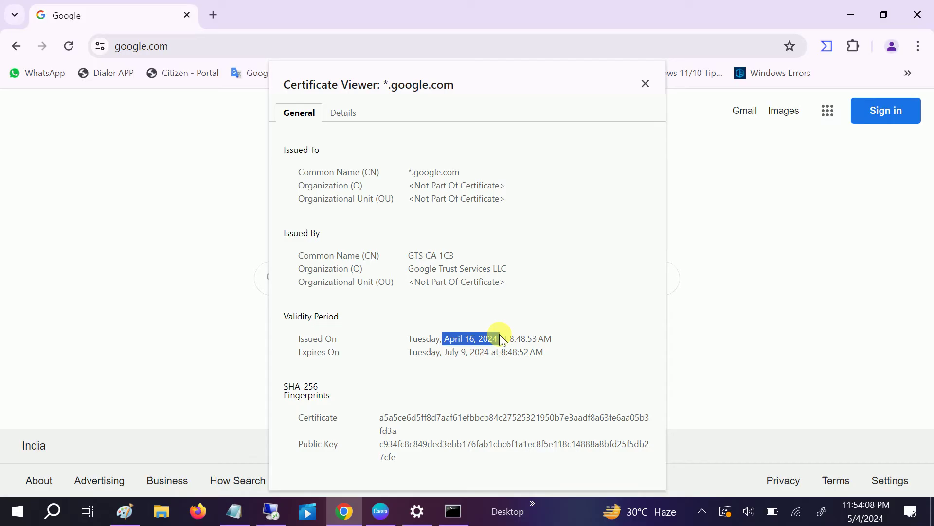
left_click_drag(312, 352, 350, 359)
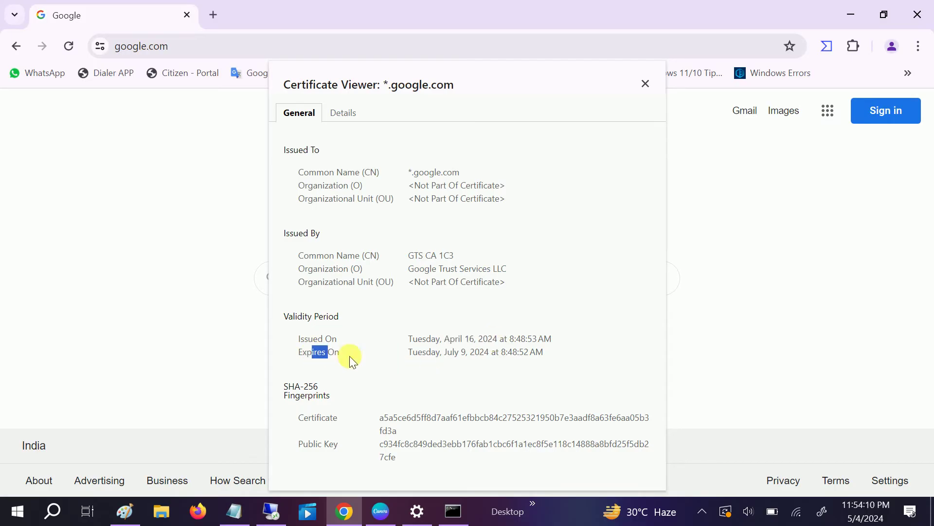
left_click_drag(408, 358, 460, 352)
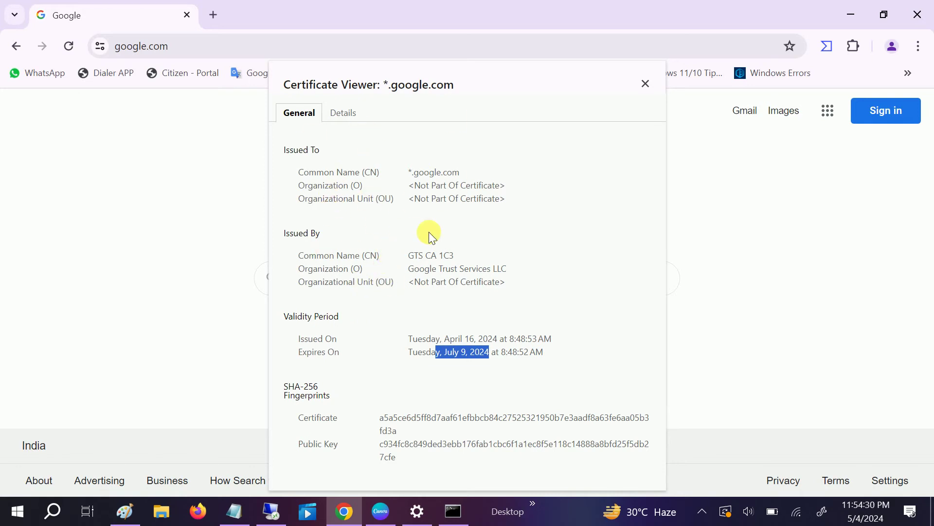
left_click(253, 182)
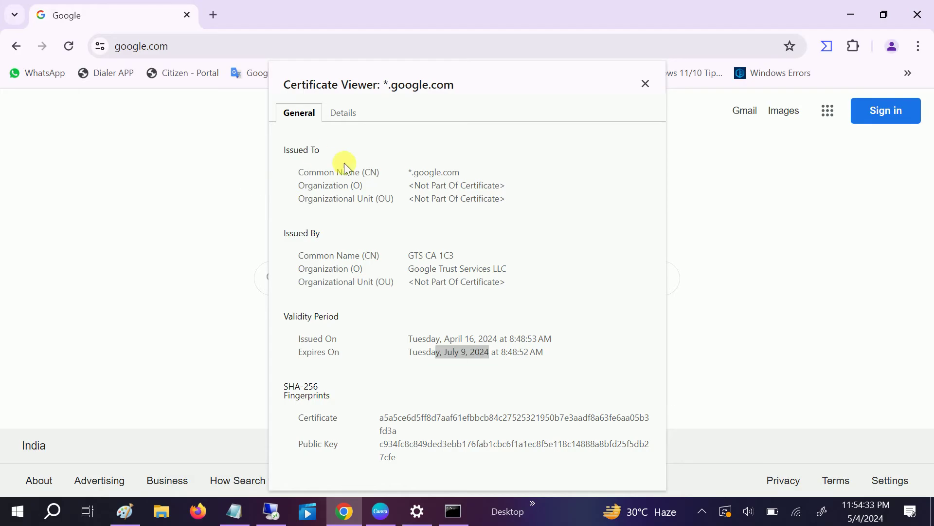
Open the Windows Date & time settings from the taskbar clock, confirming automatic time is on
right_click(857, 509)
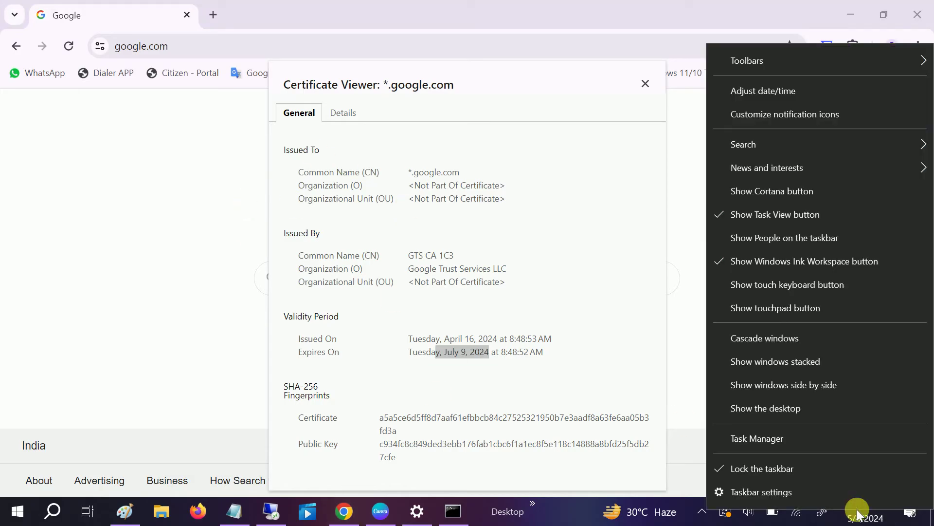
left_click(783, 95)
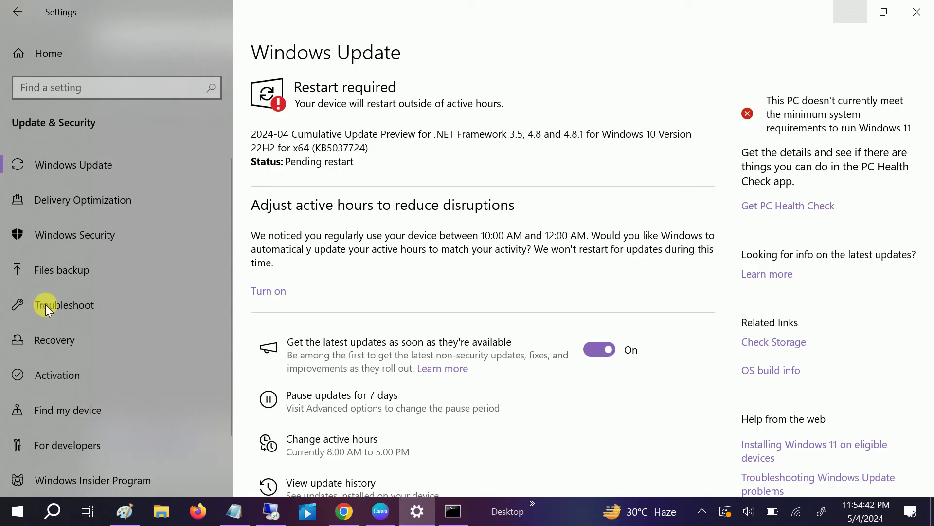
left_click(914, 15)
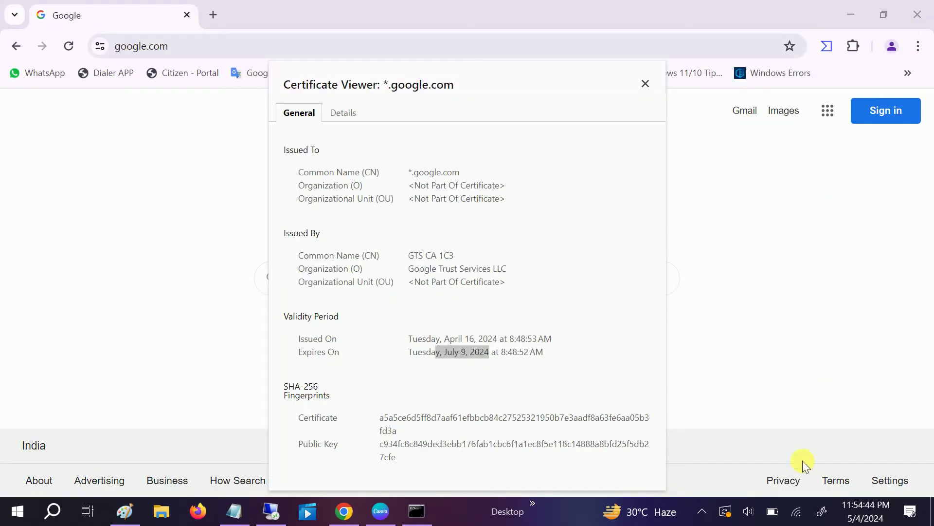
right_click(855, 505)
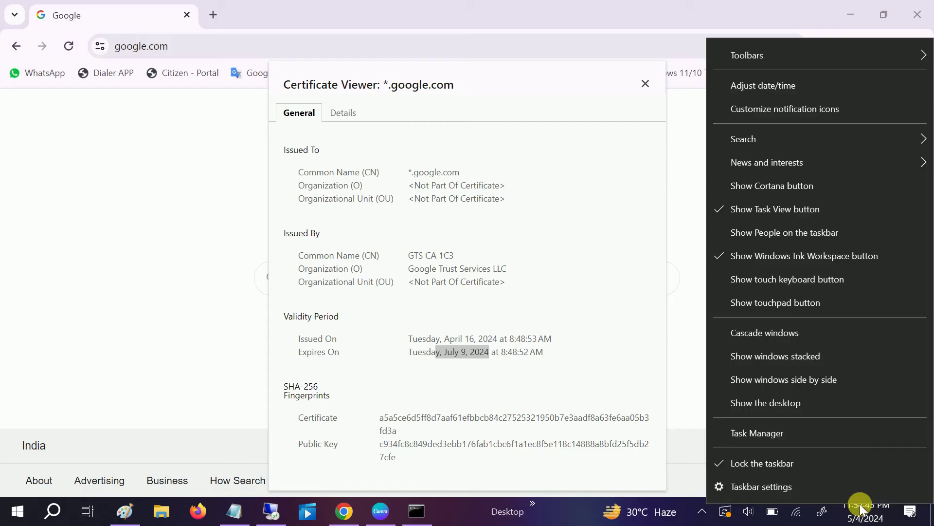
left_click(763, 91)
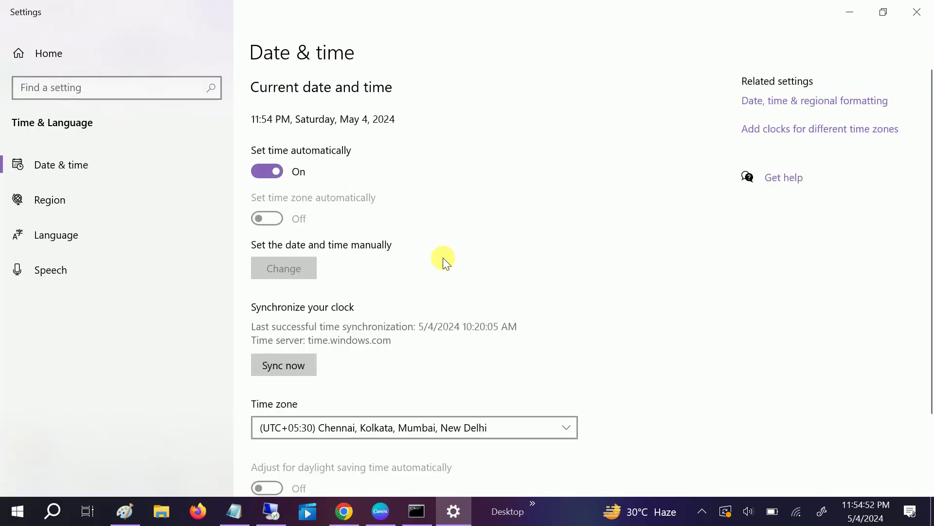
Check the time zone list, leaving UTC+05:30 unchanged, and go to Region settings
scroll(421, 409, "down", 3)
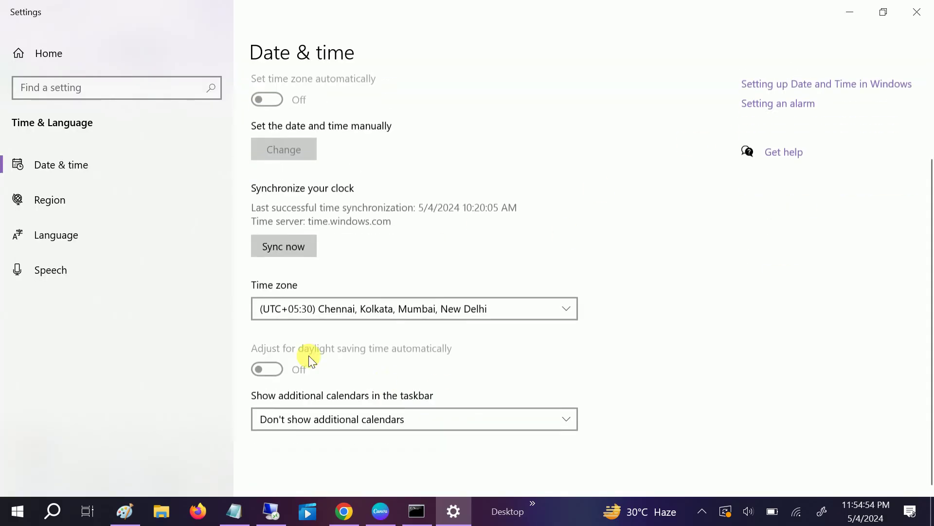
left_click(522, 314)
left_click_drag(574, 361, 538, 252)
left_click(616, 209)
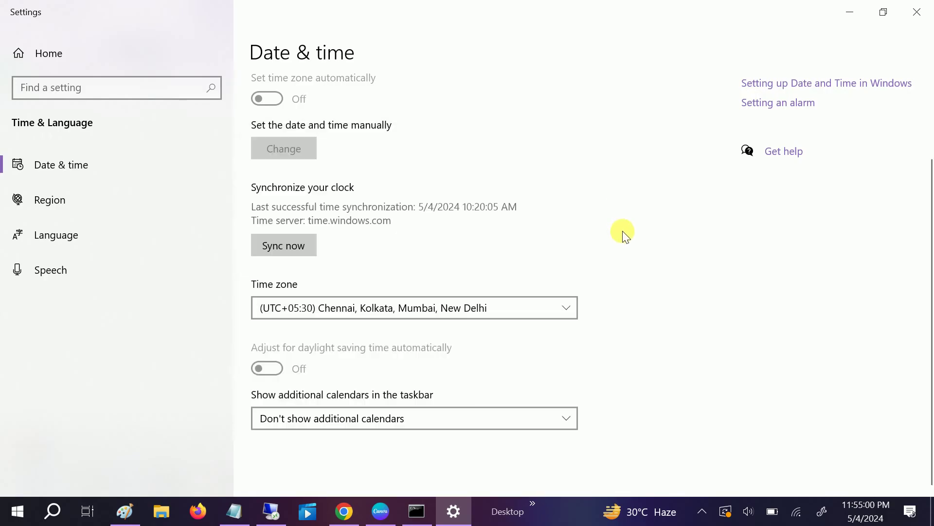
scroll(623, 231, "up", 3)
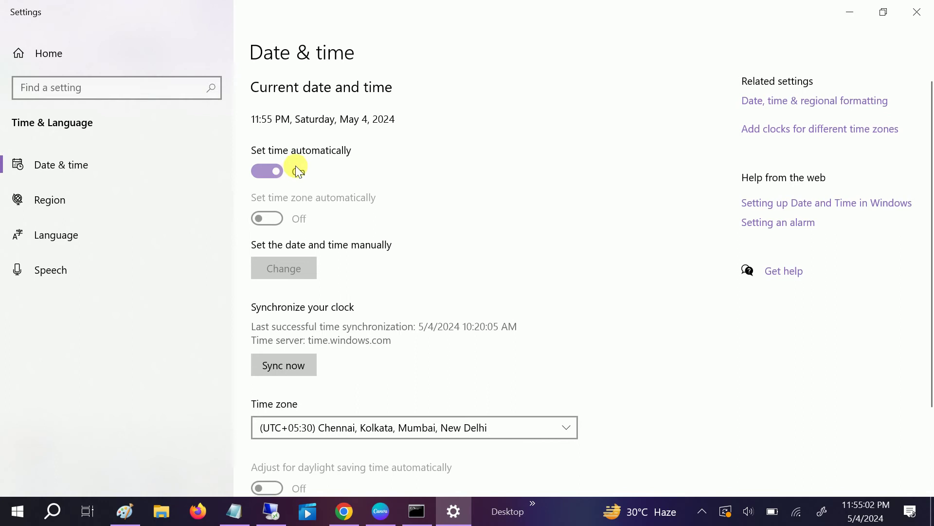
left_click(812, 100)
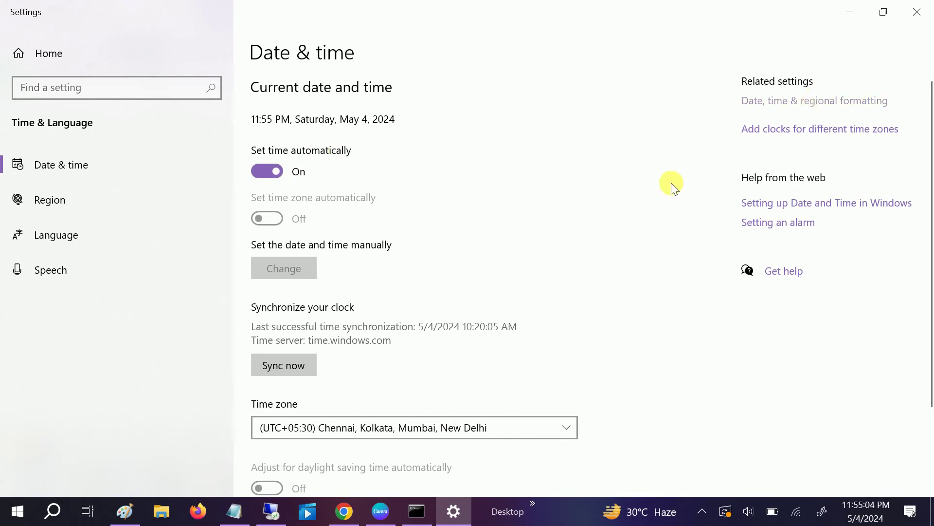
left_click(810, 102)
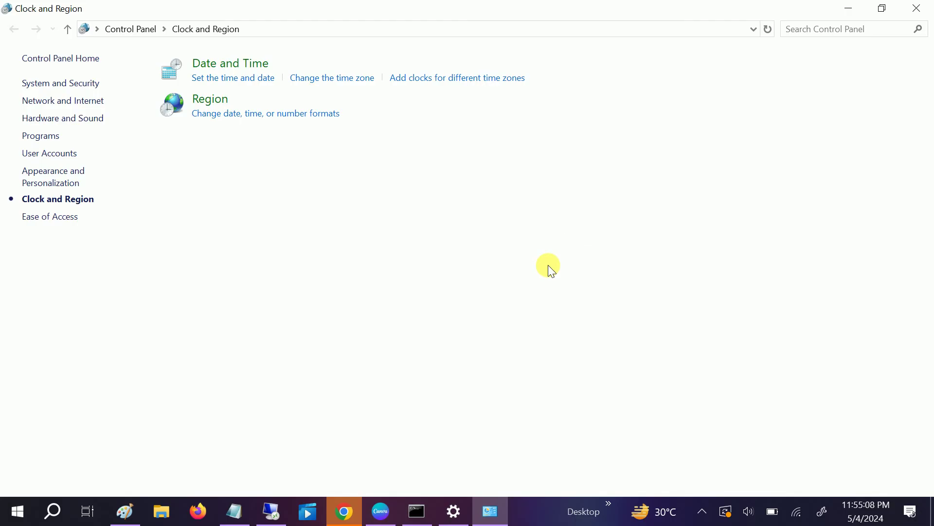
left_click(244, 68)
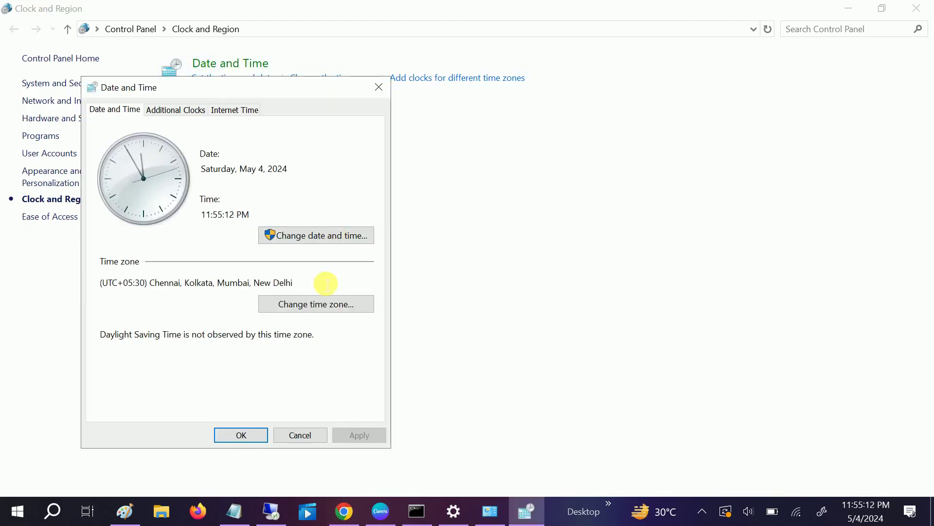
left_click(378, 86)
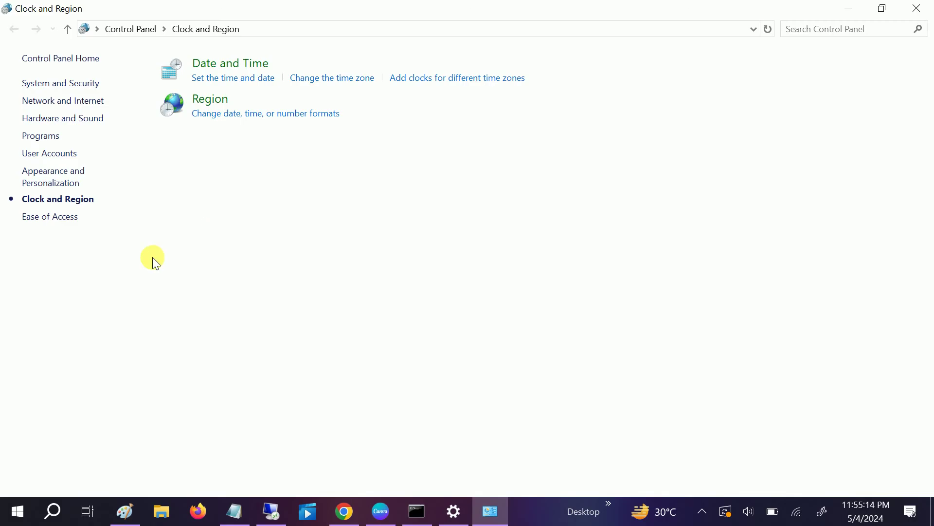
left_click(917, 8)
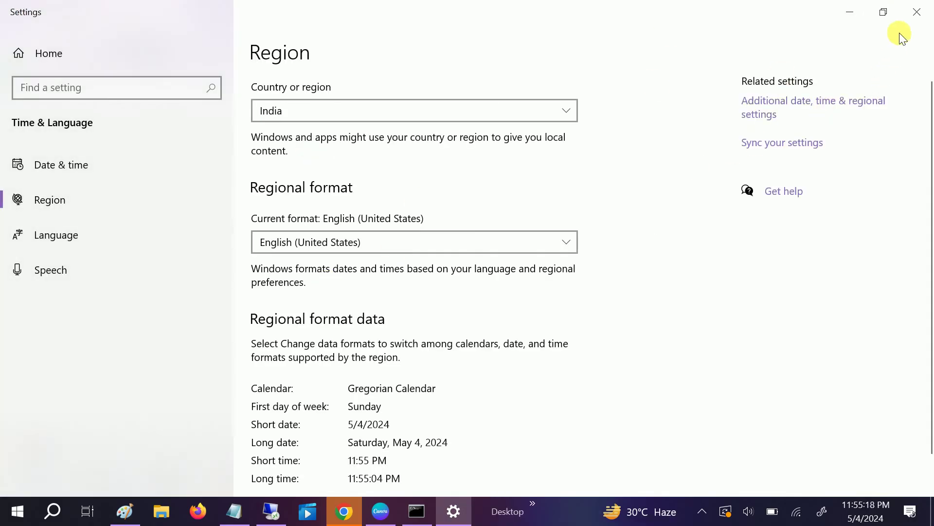
Close Windows Settings and the certificate details, then open a new Chrome tab
left_click(908, 13)
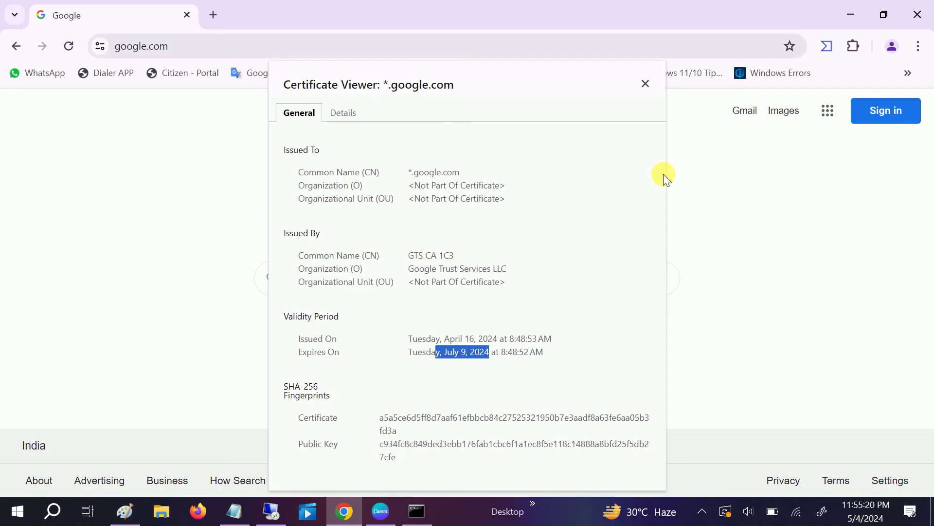
left_click(647, 85)
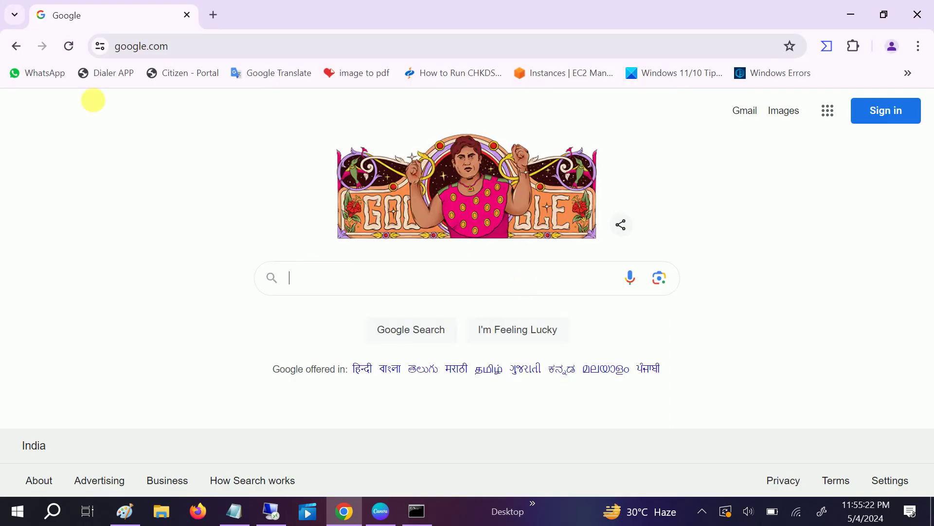
left_click(219, 17)
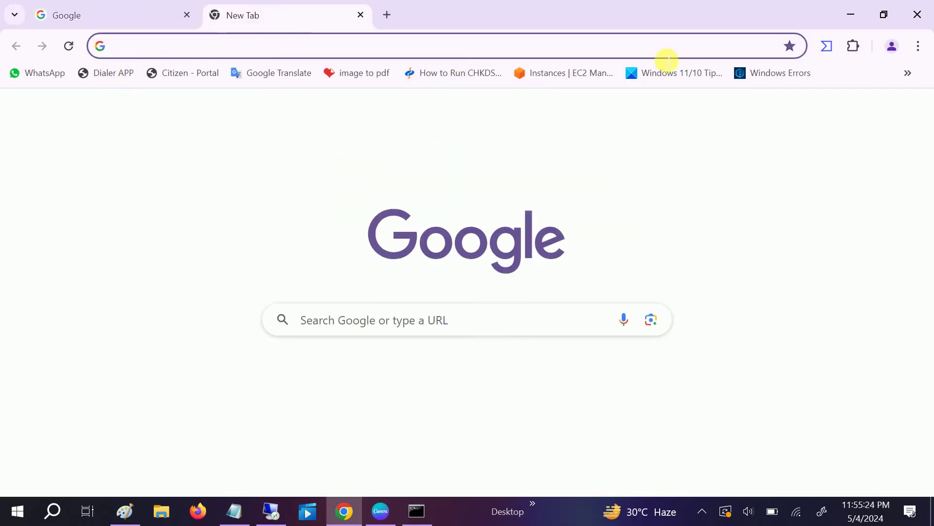
Open Chrome Settings from the main menu, then bring the main menu back up
left_click(918, 48)
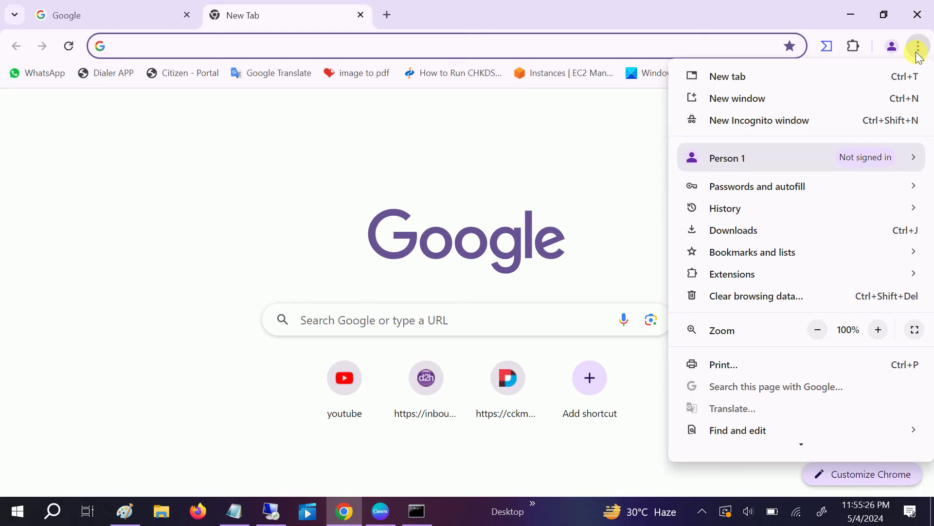
scroll(747, 433, "down", 3)
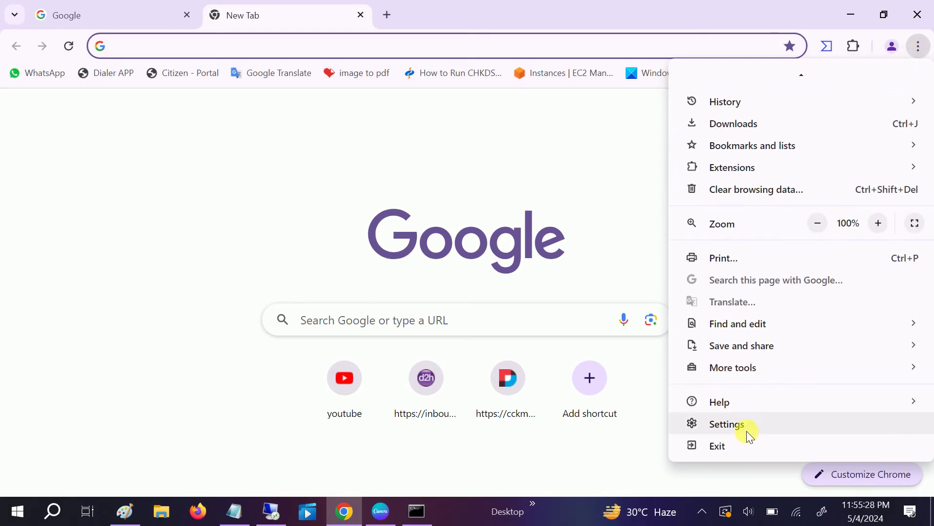
left_click(733, 426)
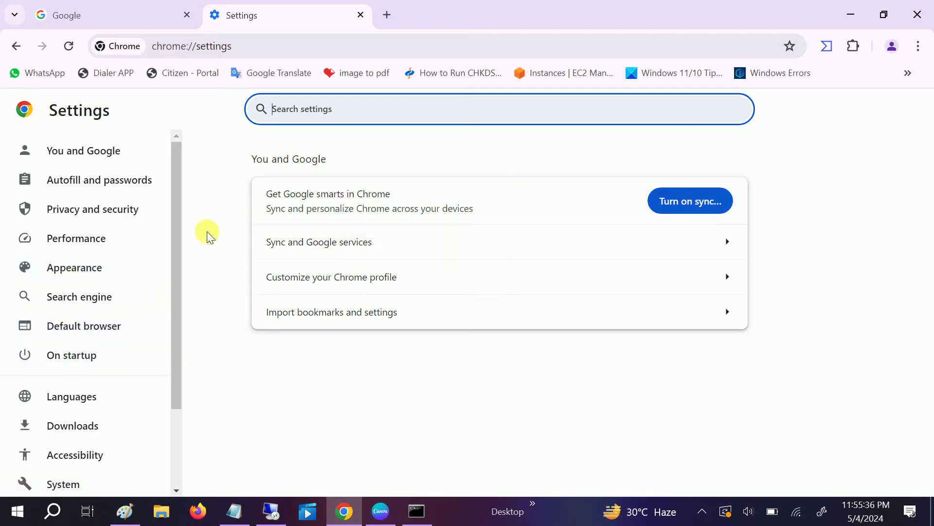
left_click(918, 47)
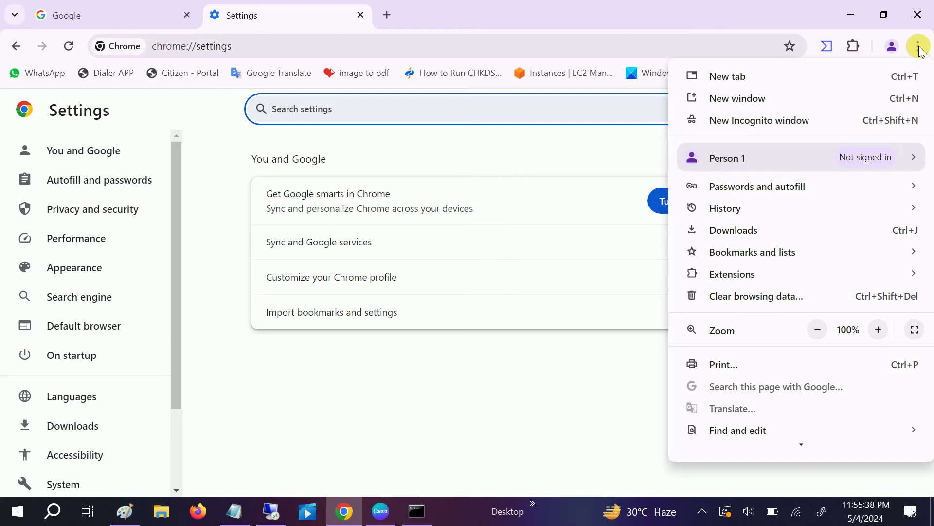
Open History, review Clear browsing data with Time range All time, and cancel without clearing
mouse_move(742, 210)
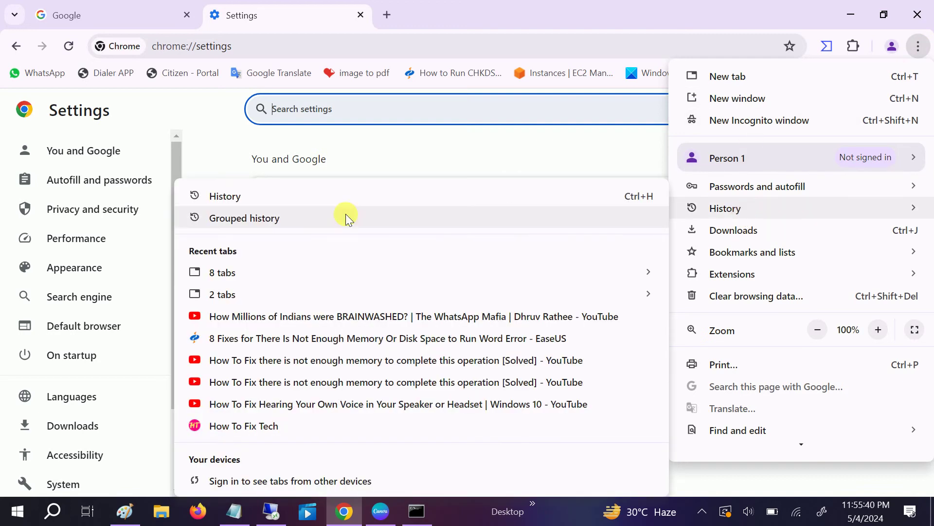
left_click(290, 196)
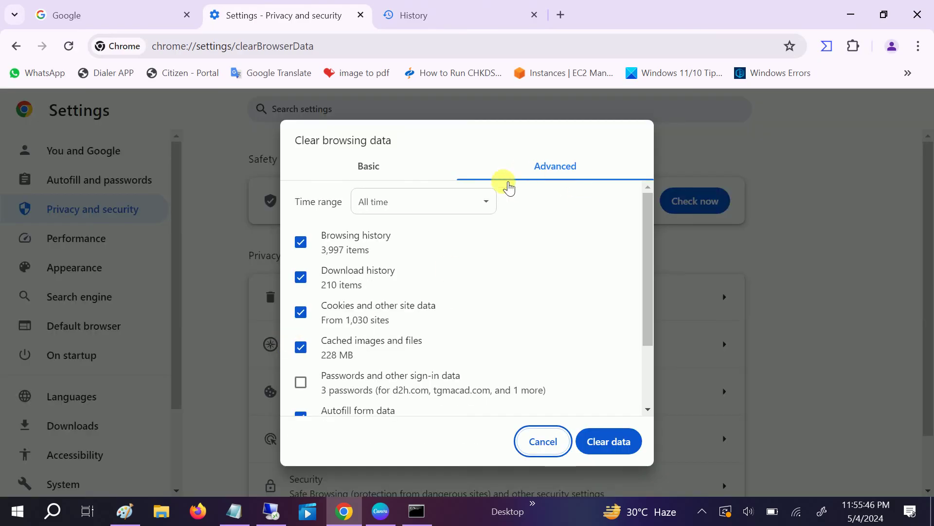
left_click(438, 202)
left_click(386, 269)
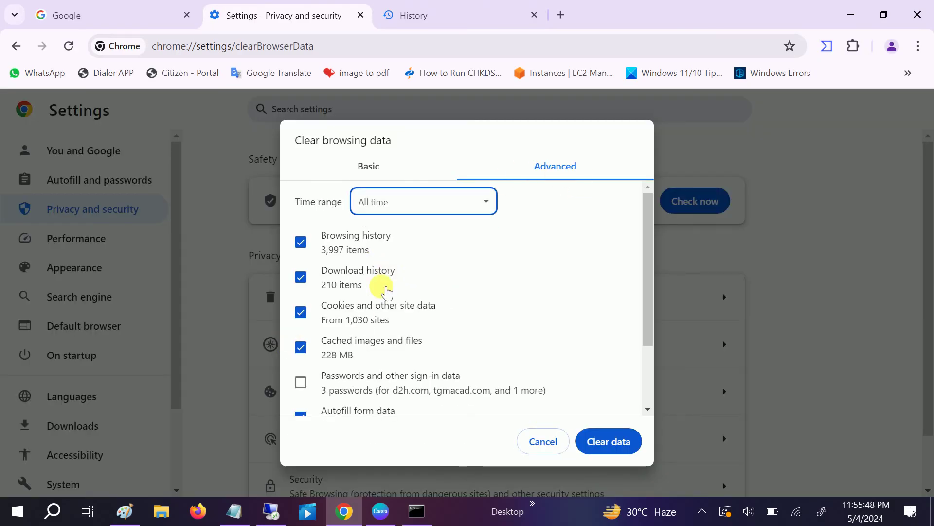
scroll(372, 291, "down", 2)
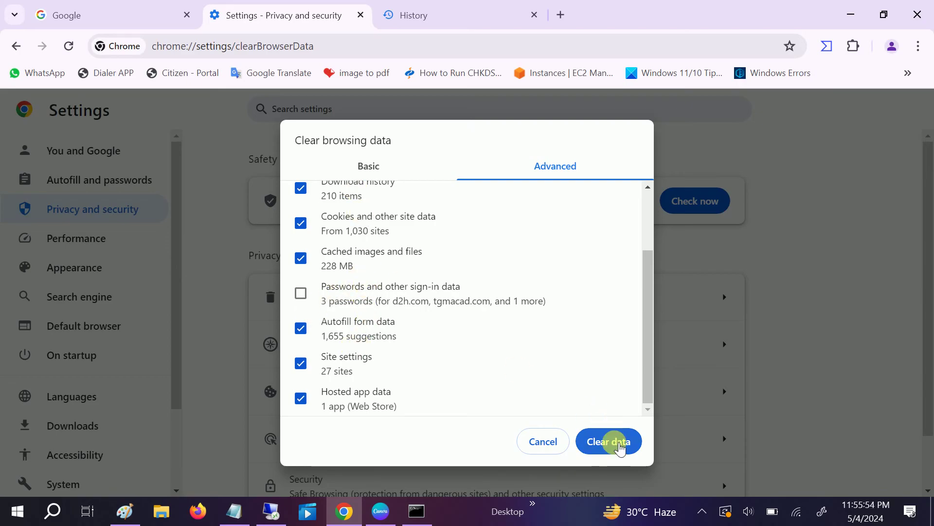
left_click(540, 444)
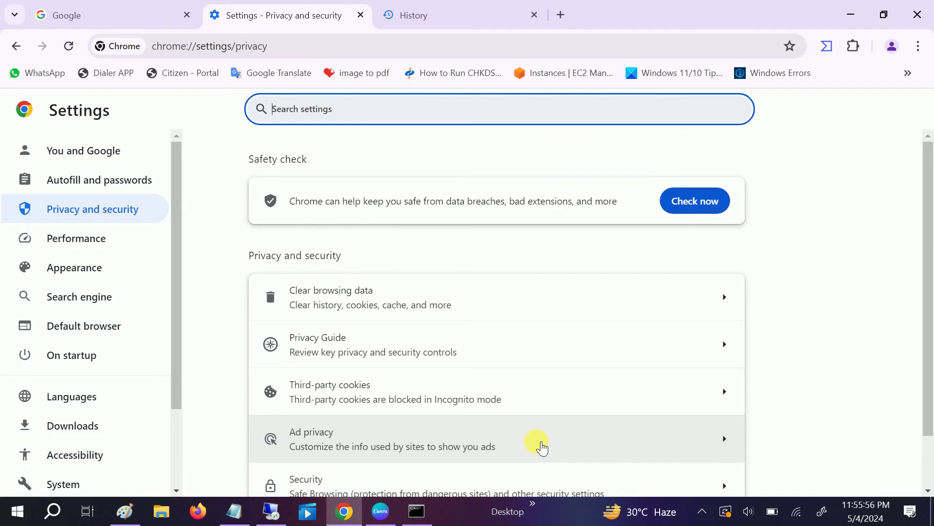
Open About Chrome and confirm version 124.0.6367.119 is up to date
scroll(168, 419, "down", 2)
left_click(73, 479)
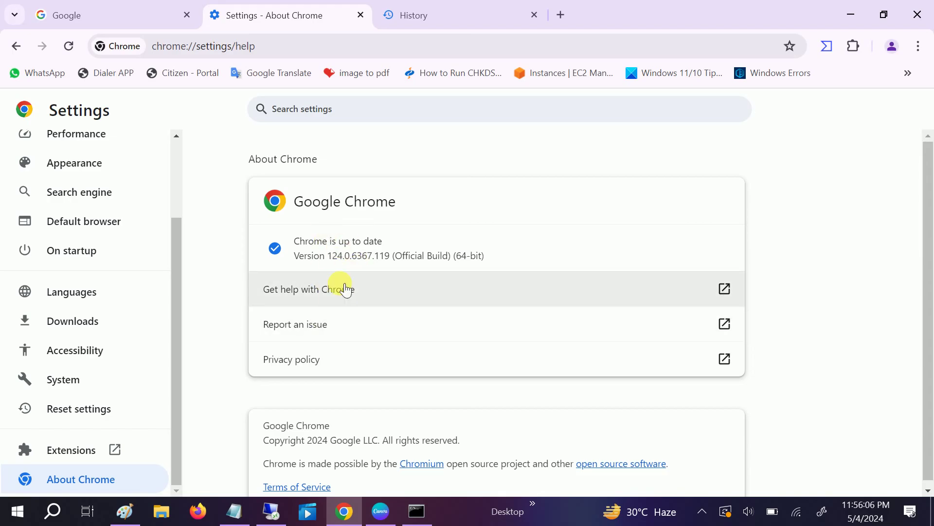
scroll(102, 341, "up", 2)
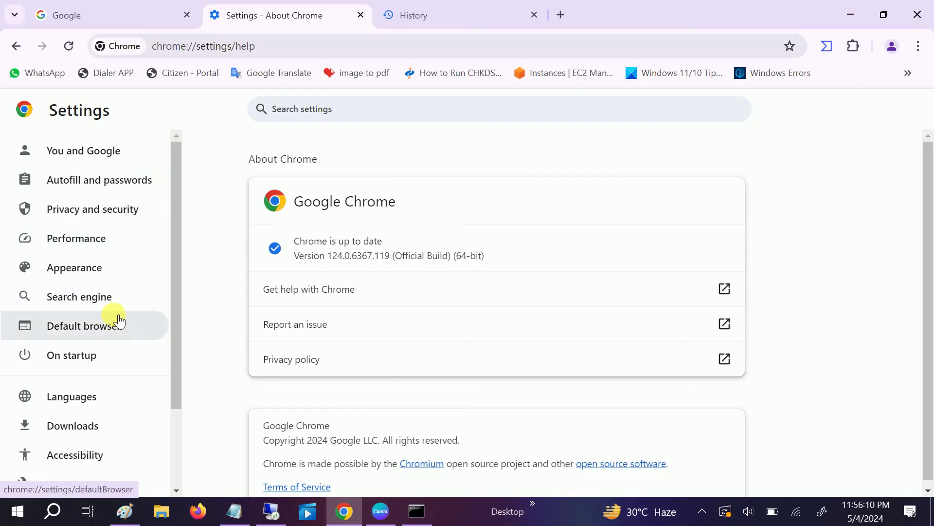
Open Site settings under Privacy and security and expand Additional content settings
left_click(102, 211)
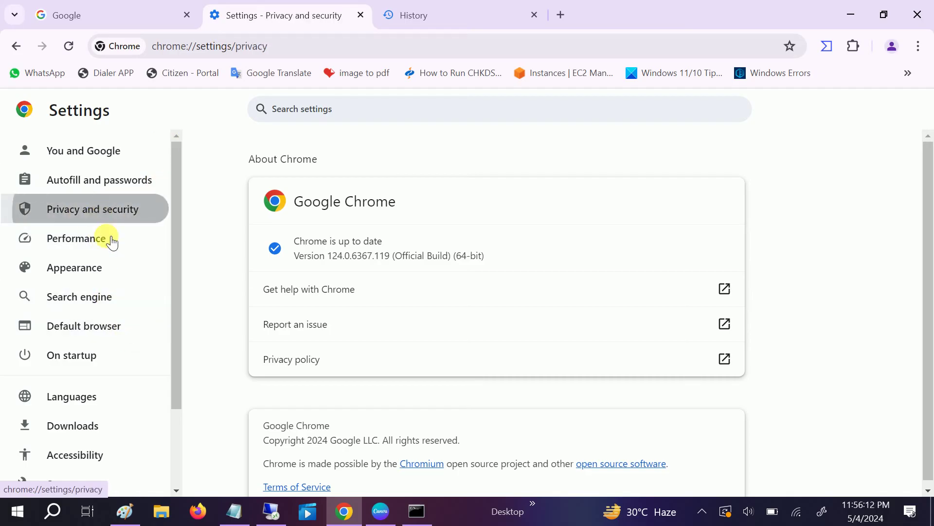
scroll(357, 341, "down", 1)
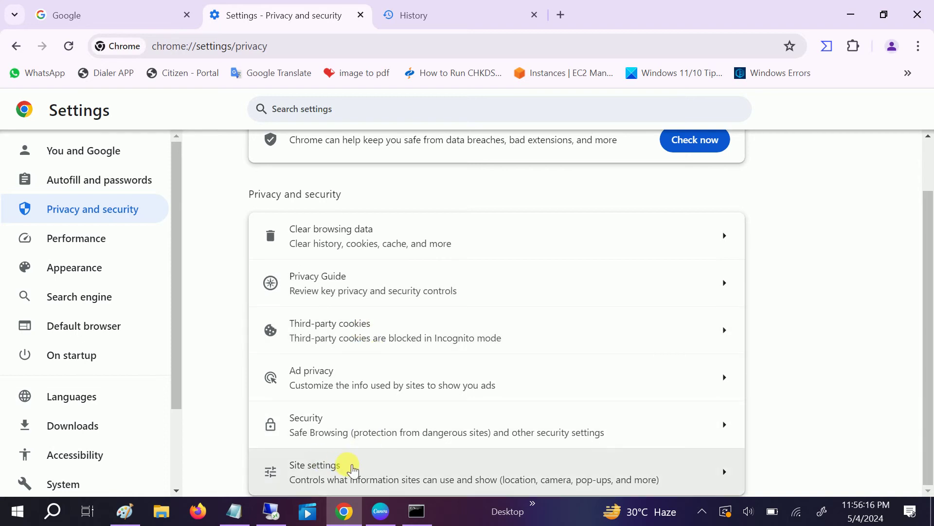
left_click(354, 470)
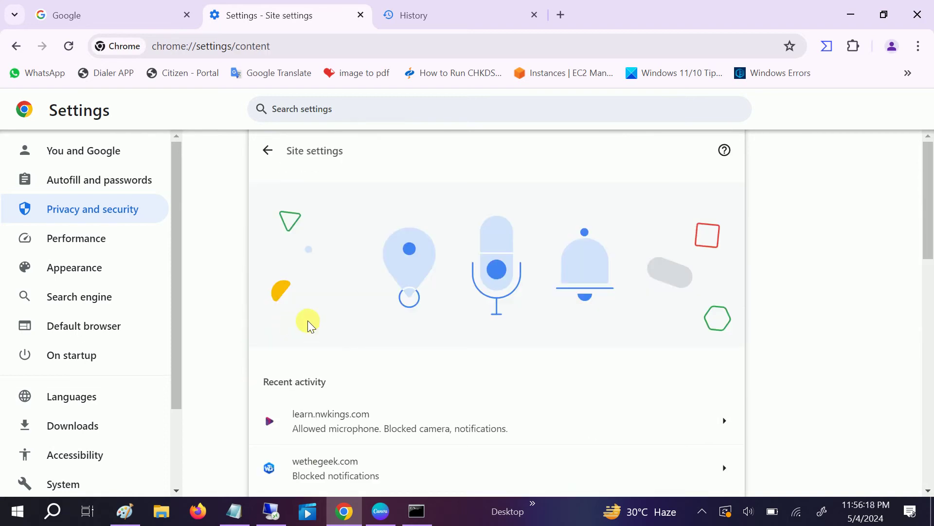
scroll(309, 324, "down", 5)
scroll(310, 325, "down", 7)
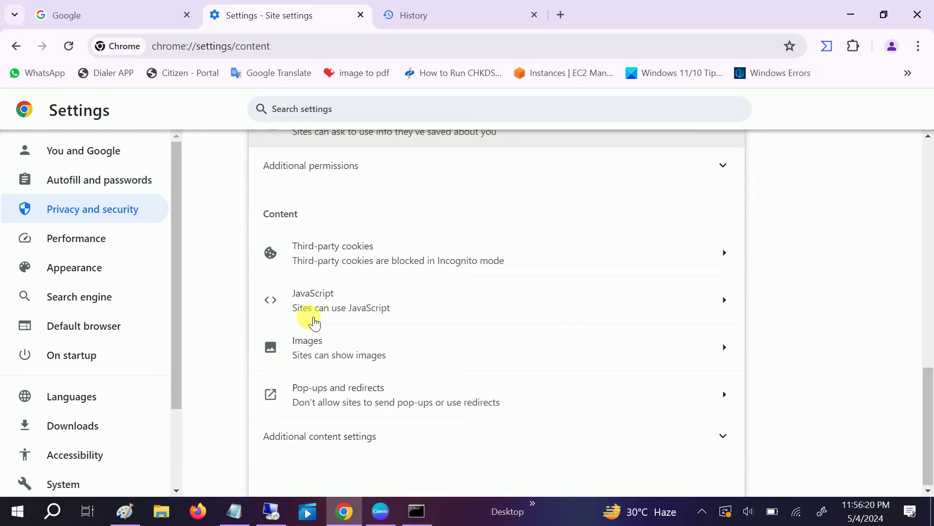
left_click(349, 430)
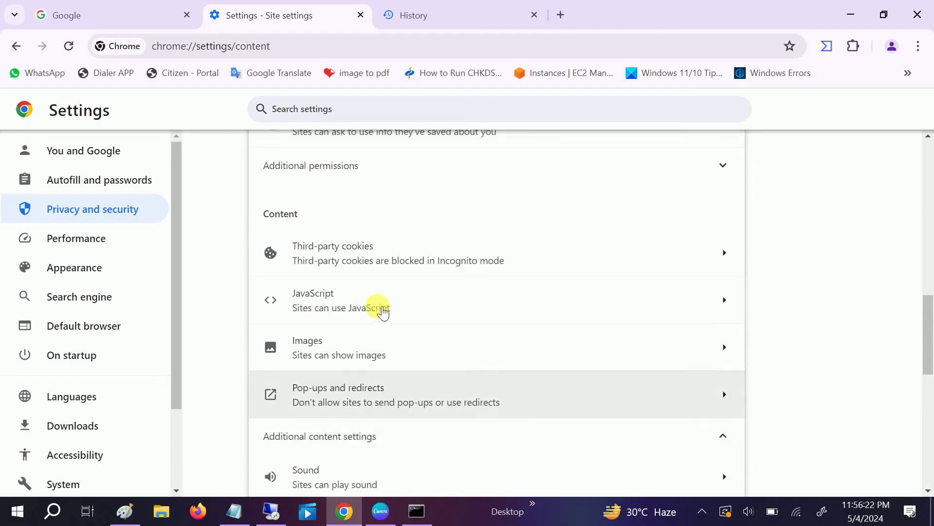
Check that Insecure content is blocked by default with no site exceptions, then go back
scroll(382, 312, "down", 4)
scroll(382, 311, "down", 4)
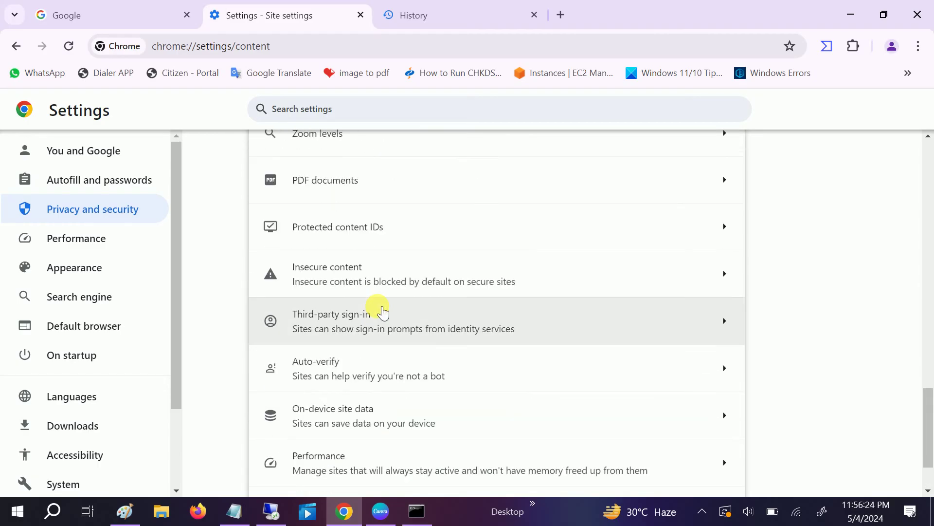
scroll(383, 310, "down", 1)
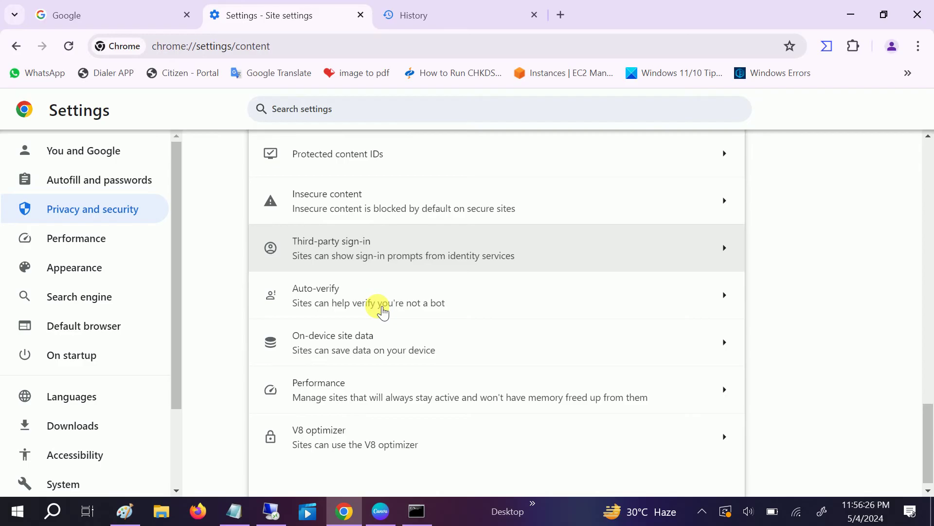
scroll(377, 331, "up", 4)
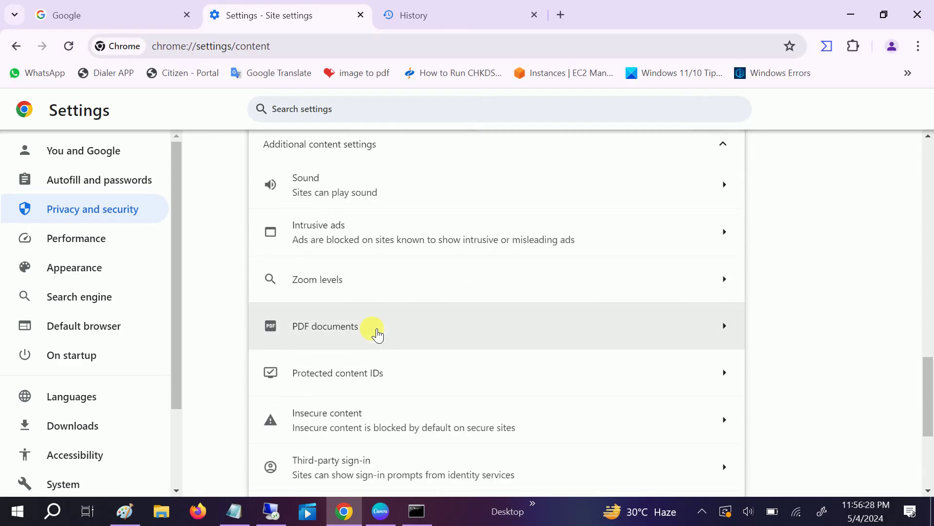
scroll(384, 339, "up", 4)
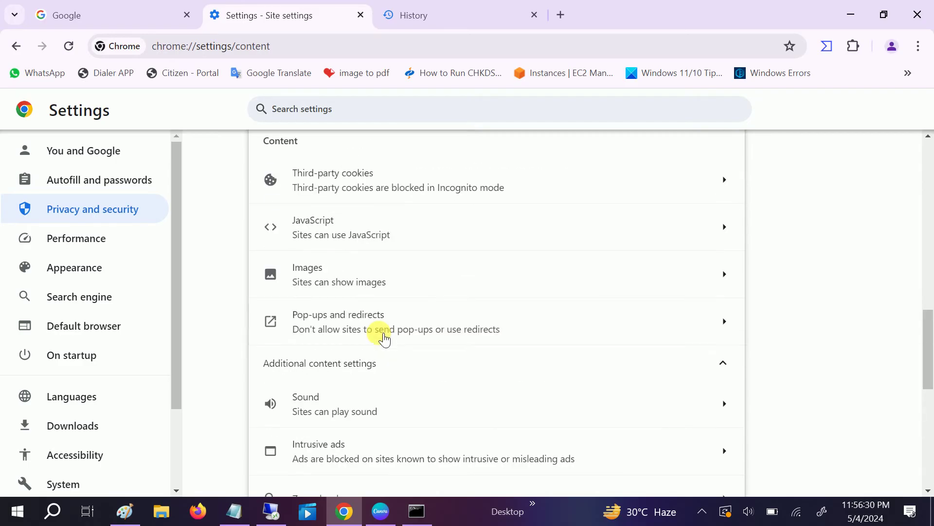
scroll(385, 340, "up", 10)
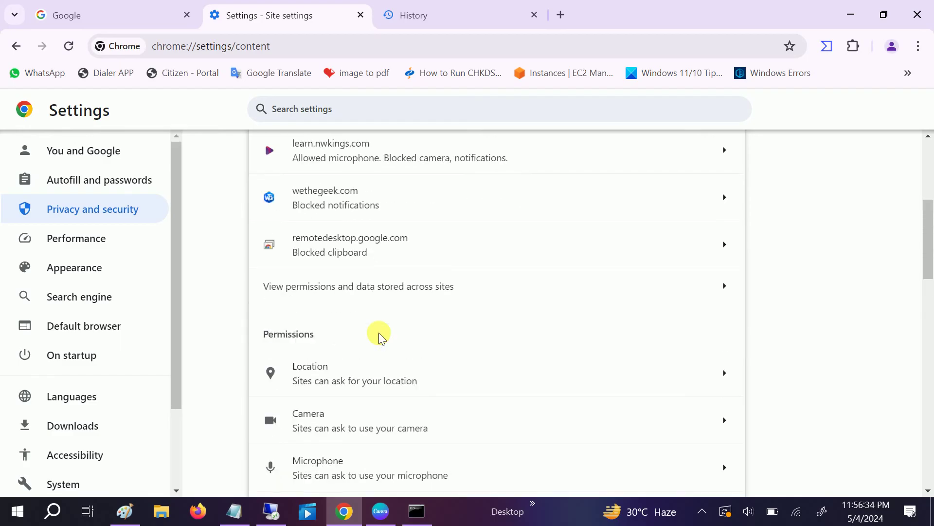
scroll(378, 335, "up", 5)
scroll(382, 331, "down", 10)
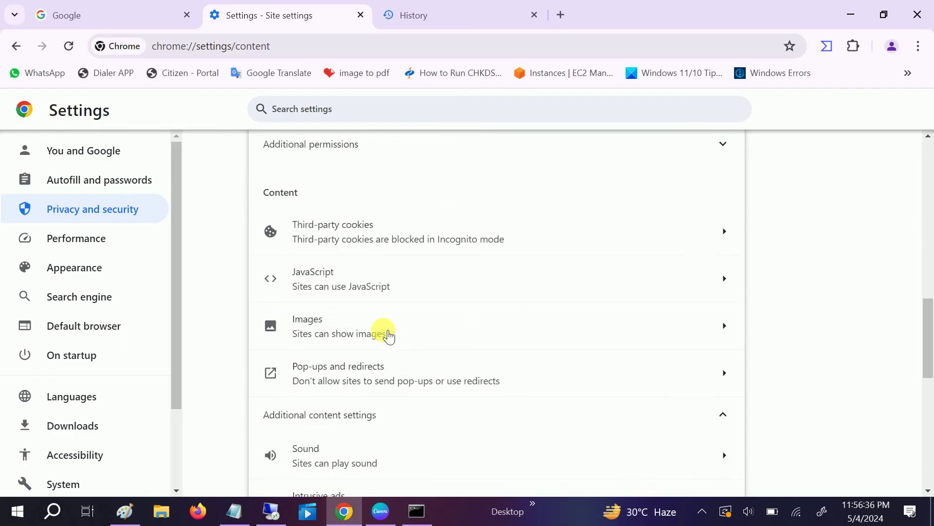
scroll(389, 335, "down", 1)
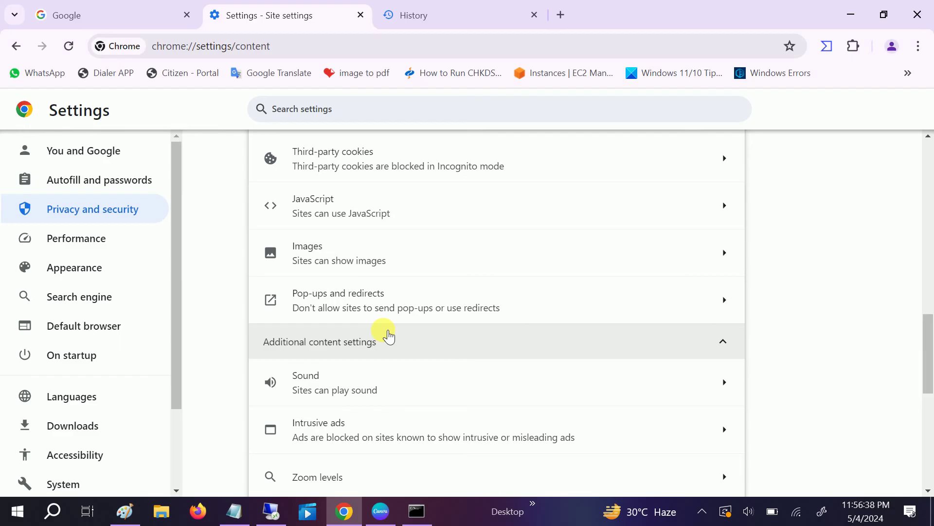
scroll(389, 335, "down", 2)
scroll(389, 335, "down", 2)
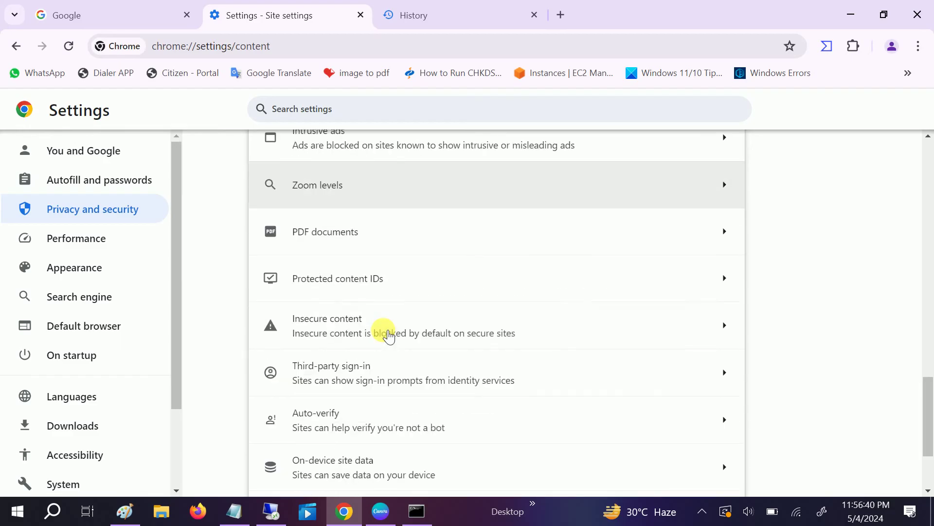
left_click(389, 335)
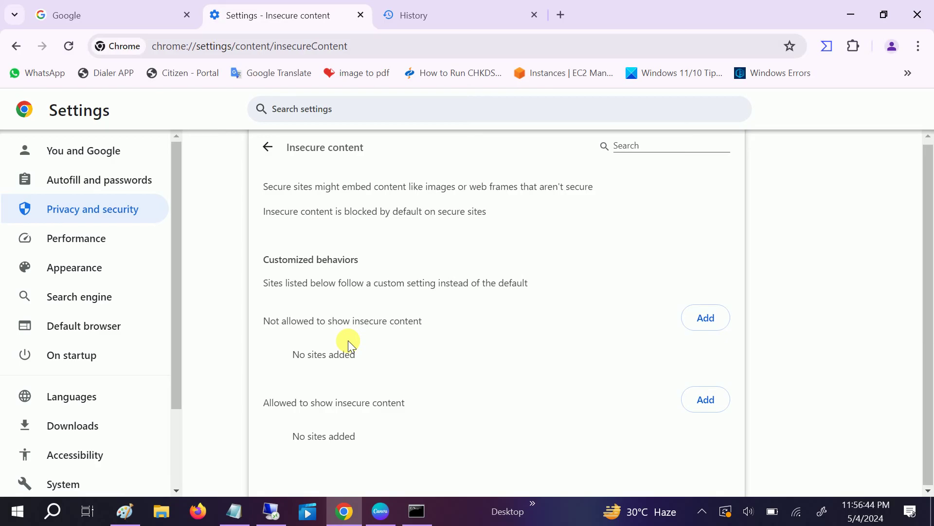
left_click(24, 55)
Back out of the settings pages, dismiss Clear browsing data, and close the History tab
left_click(25, 54)
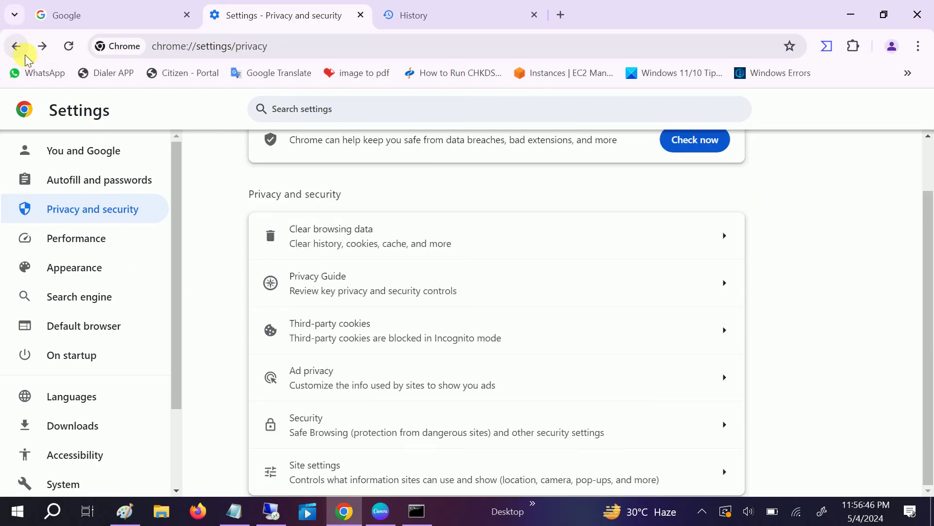
left_click(25, 55)
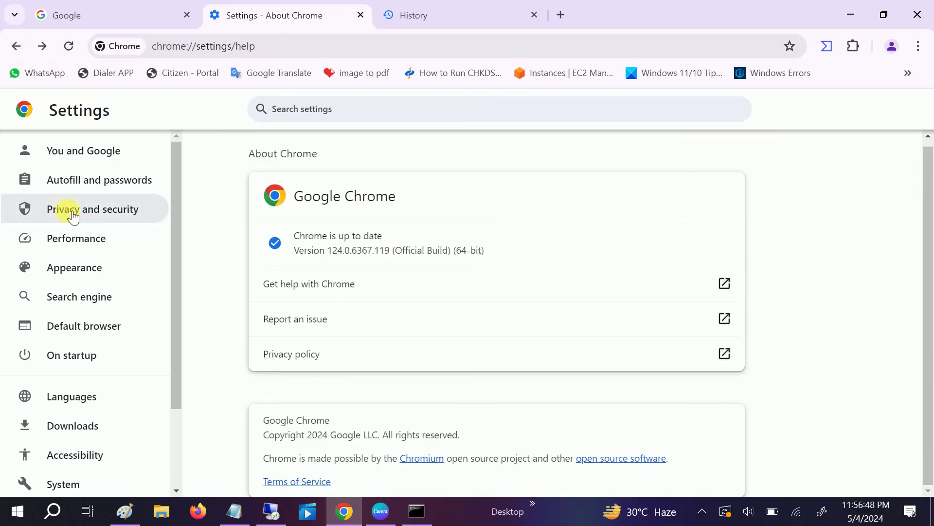
left_click(10, 48)
left_click(9, 48)
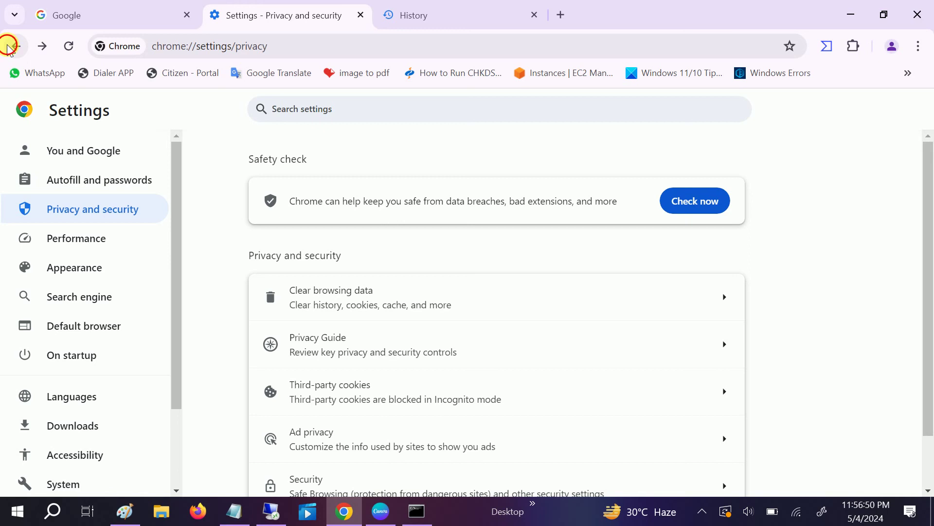
left_click(541, 441)
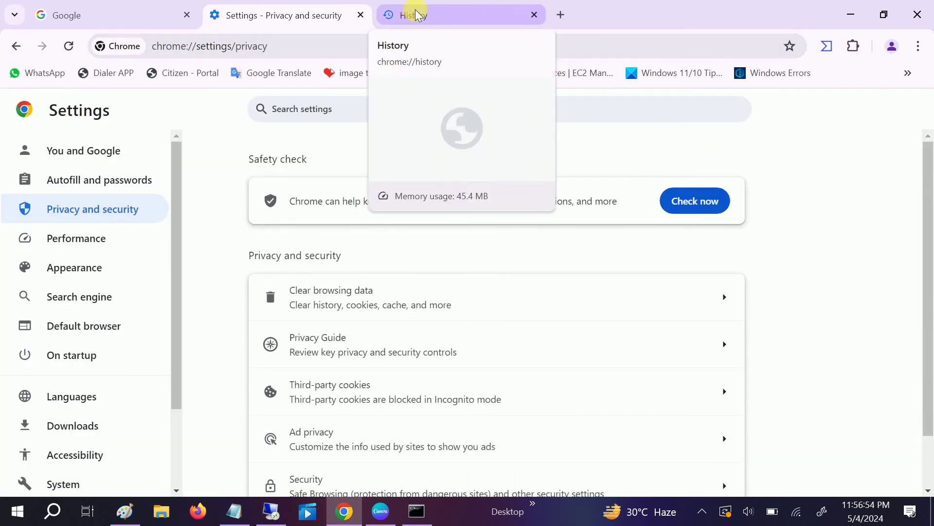
left_click(533, 15)
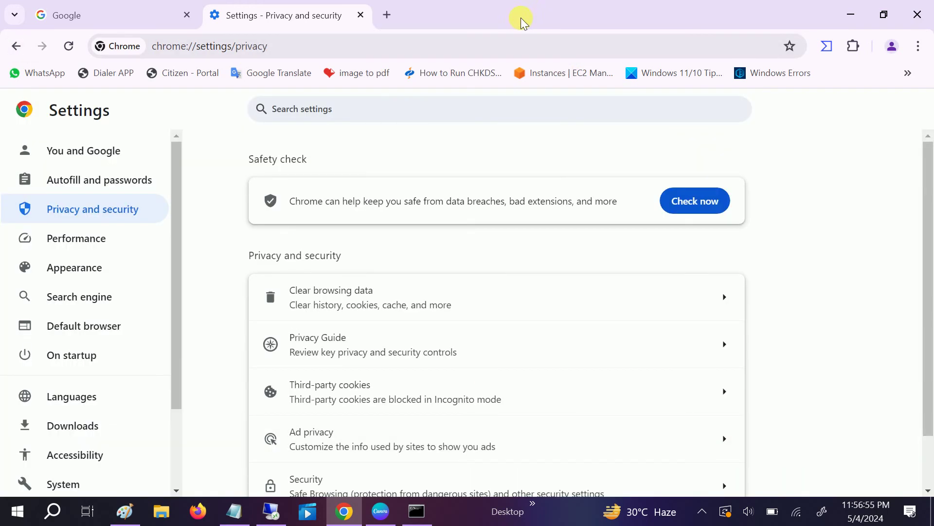
Open a new tab, close the old Settings tab, and reopen Settings from the main menu
key("ctrl+t")
left_click(360, 15)
left_click(918, 46)
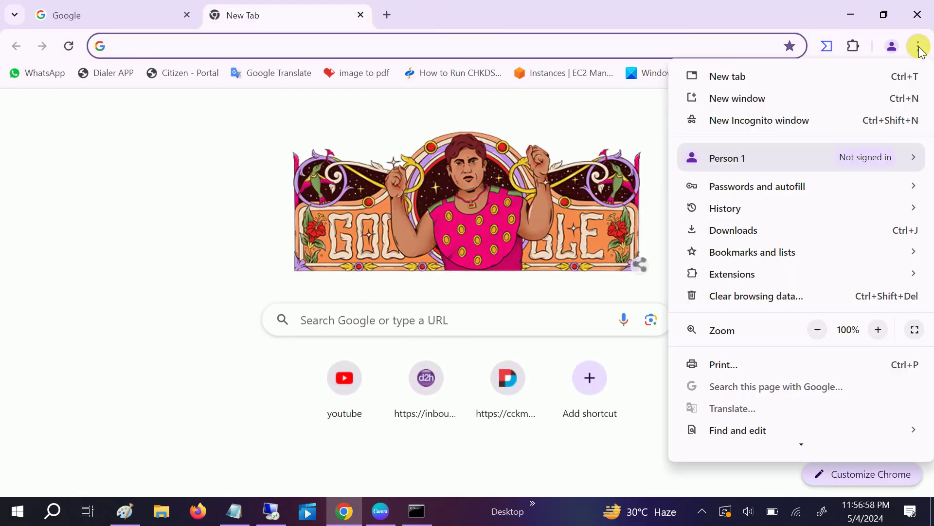
mouse_move(763, 442)
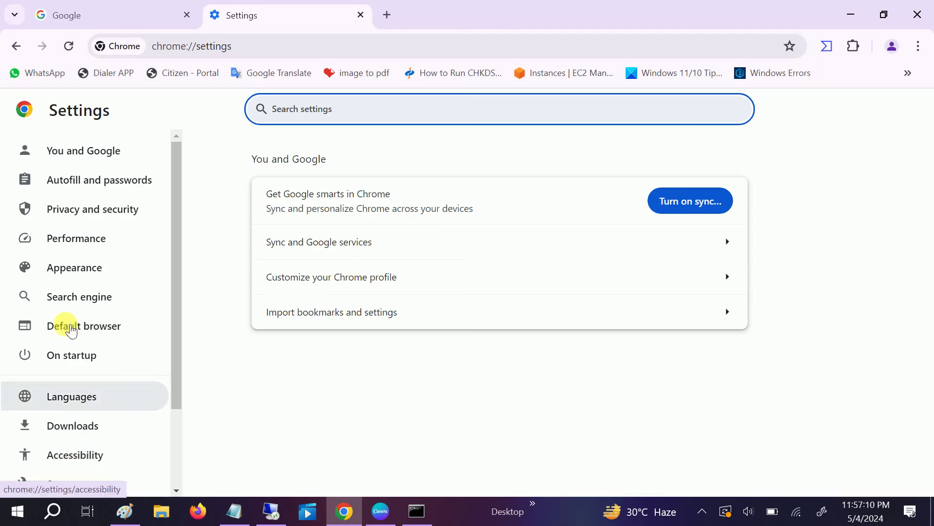
Switch Safe Browsing from Enhanced protection to No protection and confirm Turn off
left_click(94, 207)
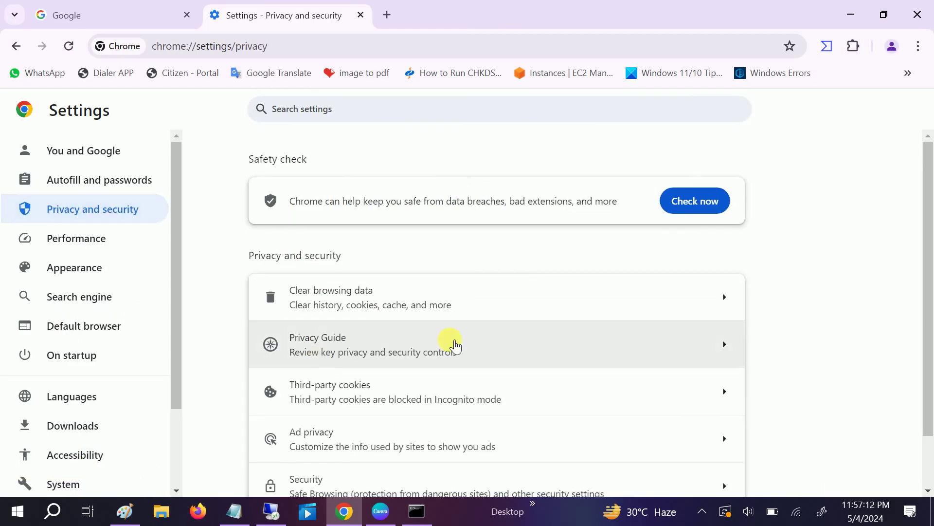
scroll(818, 315, "down", 1)
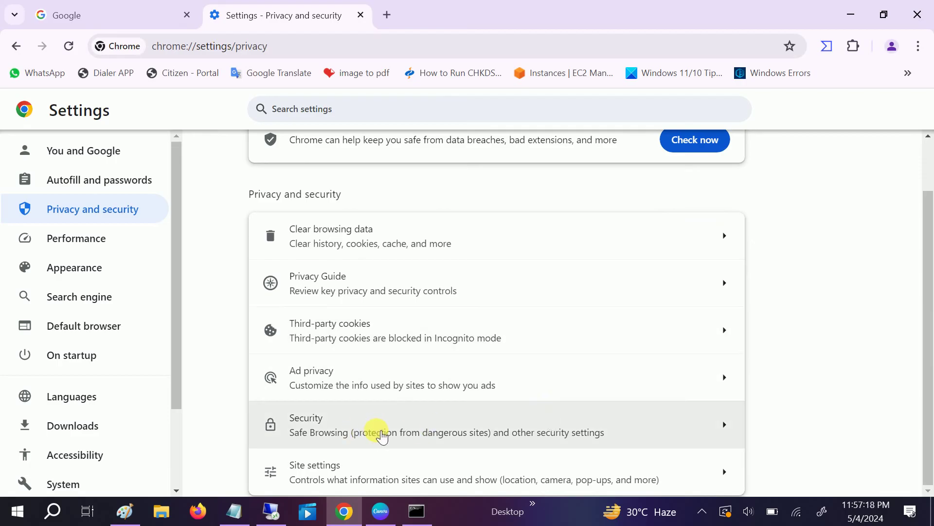
left_click(376, 433)
scroll(420, 411, "down", 3)
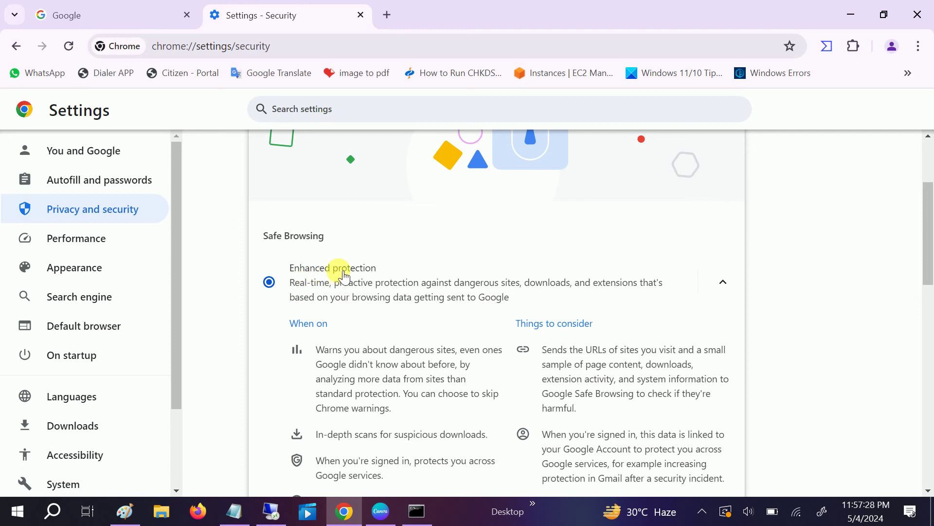
scroll(371, 292, "down", 8)
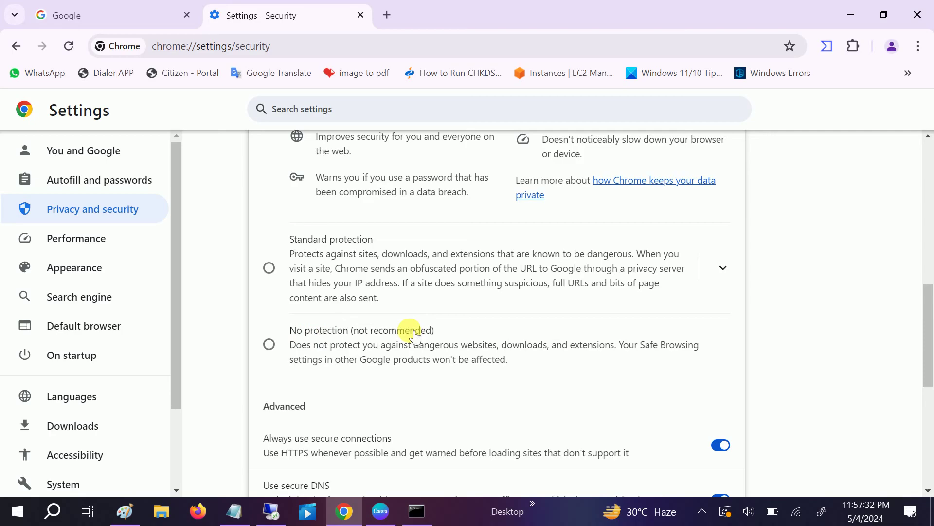
left_click(270, 346)
left_click(632, 344)
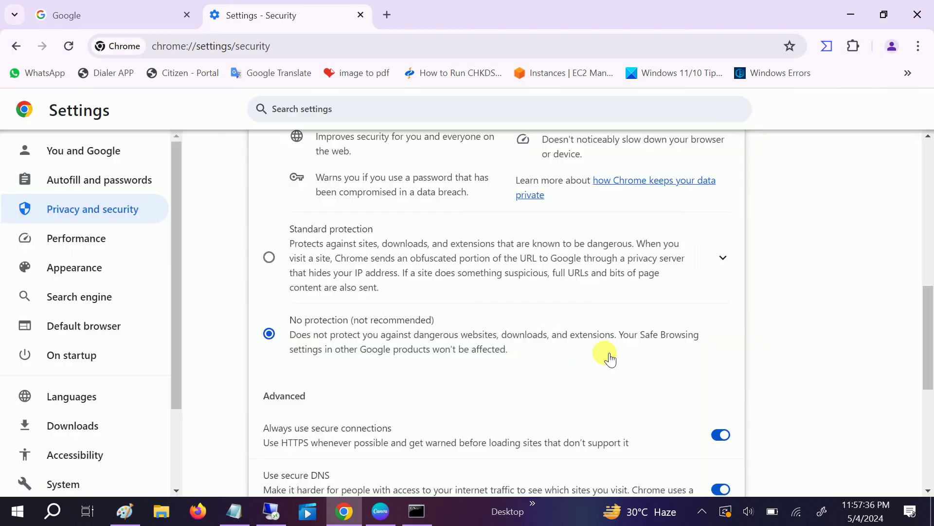
scroll(487, 392, "down", 5)
scroll(484, 384, "up", 7)
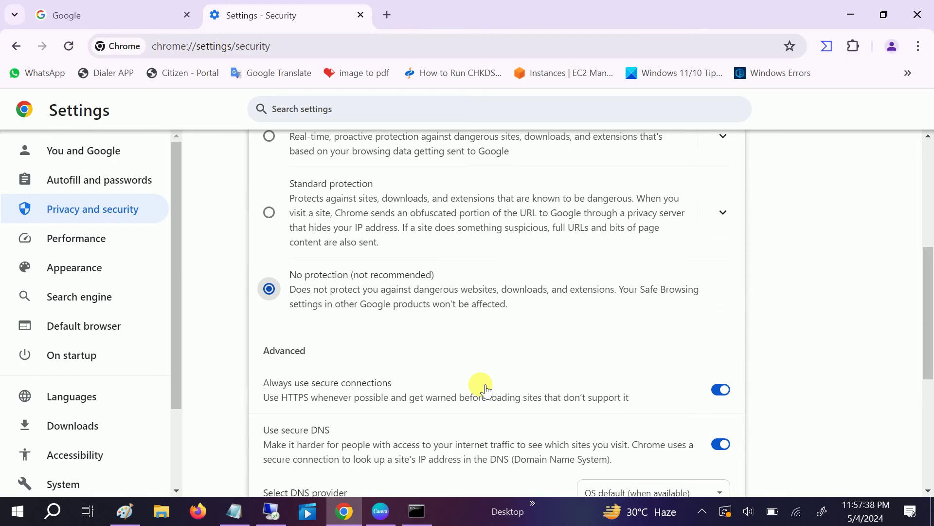
Reload the Google homepage from its address bar
left_click(141, 20)
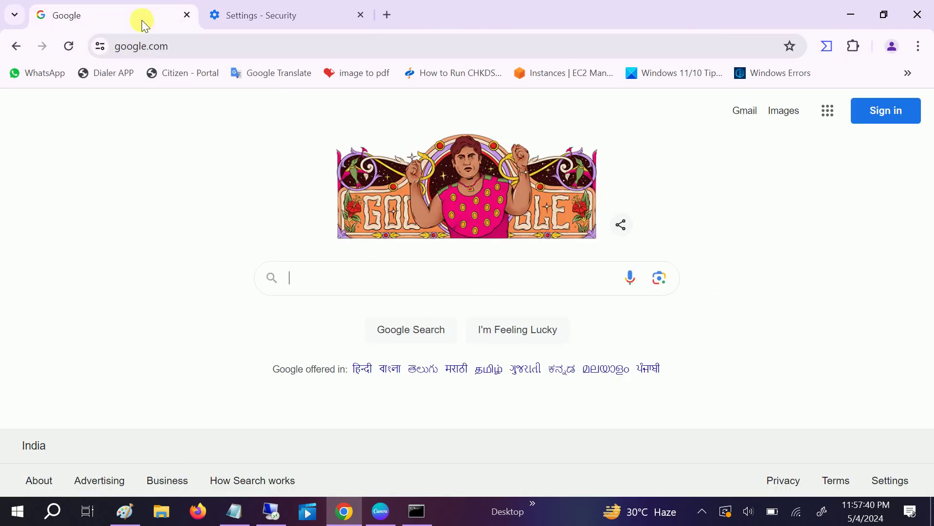
left_click(205, 55)
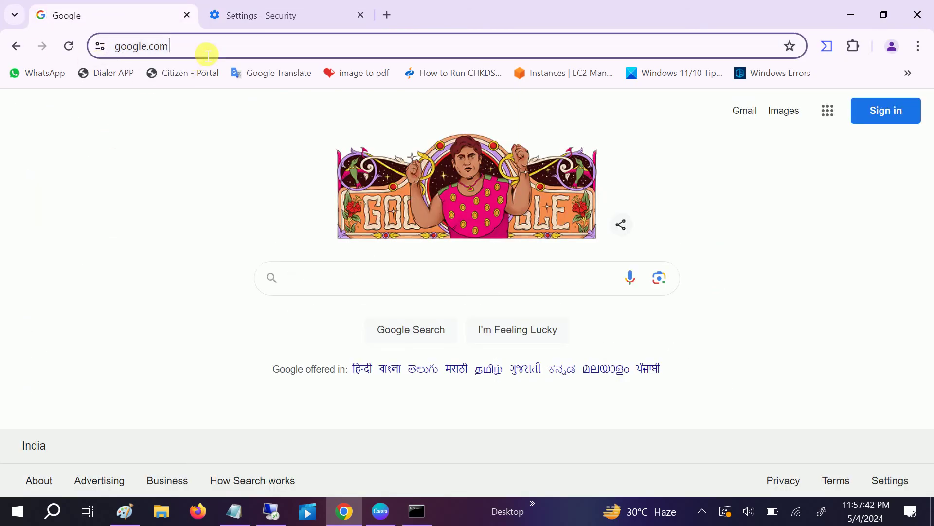
left_click(208, 54)
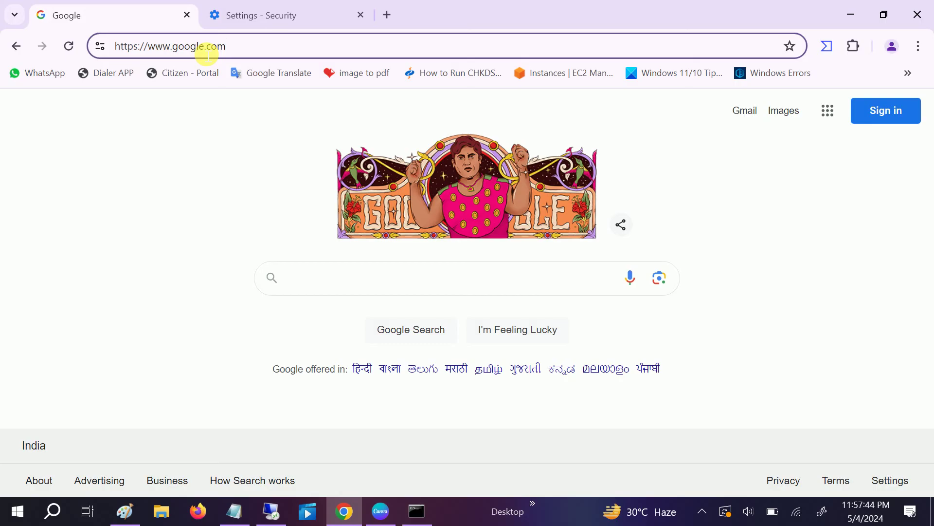
key("Return")
Set Safe Browsing on the Security settings page back to Enhanced protection
left_click(261, 19)
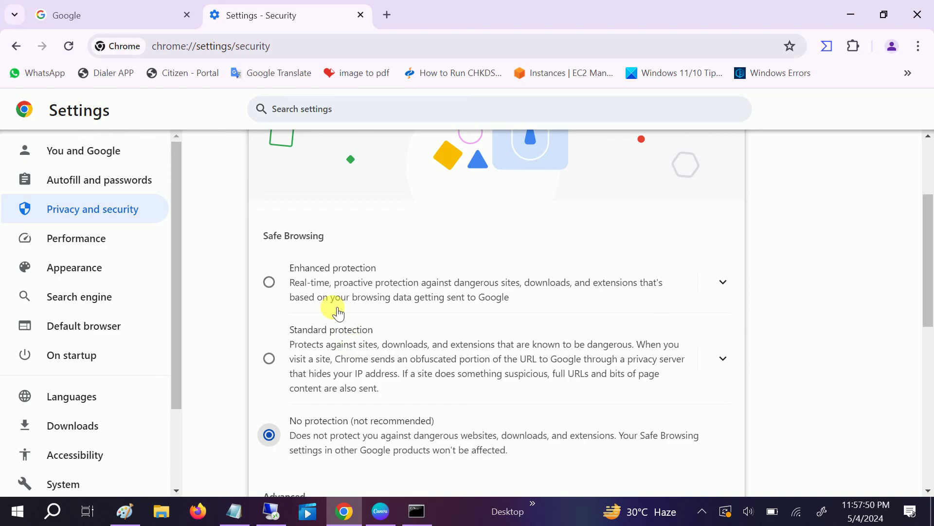
left_click(270, 283)
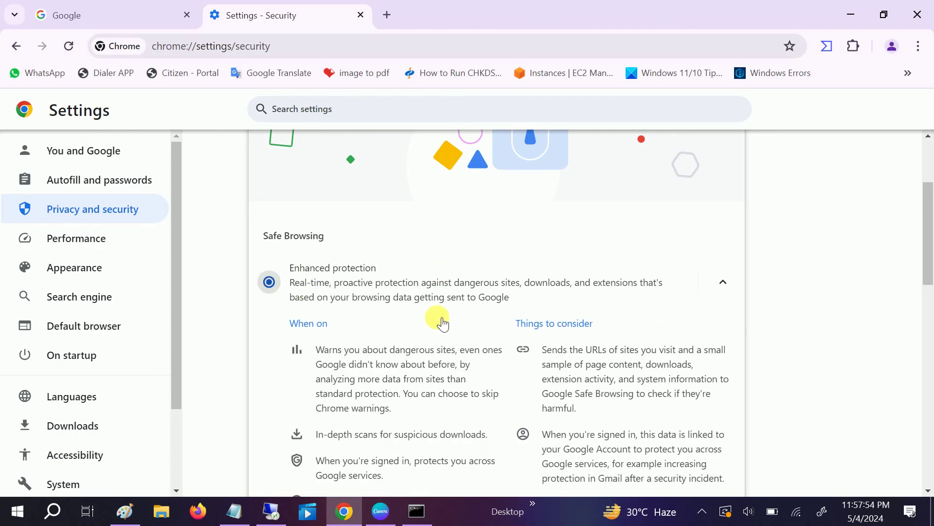
scroll(434, 306, "down", 10)
scroll(432, 303, "down", 2)
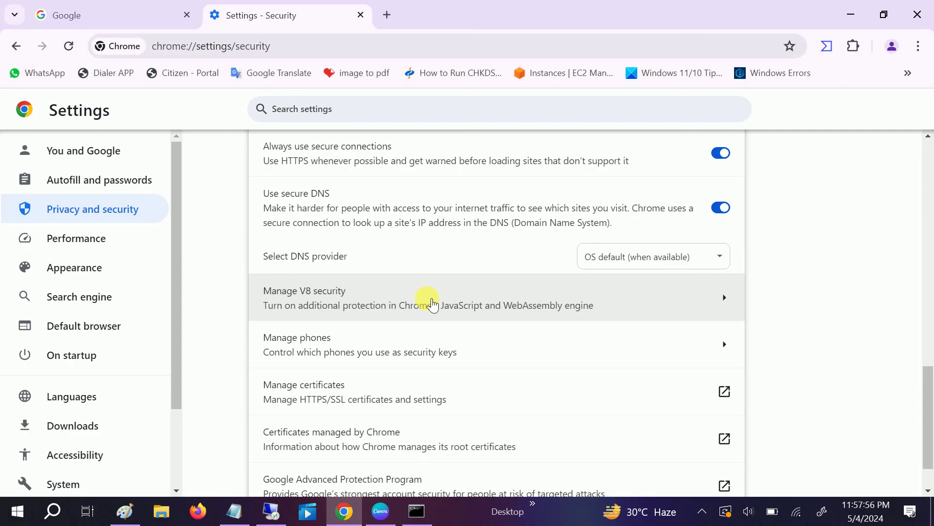
scroll(431, 303, "up", 4)
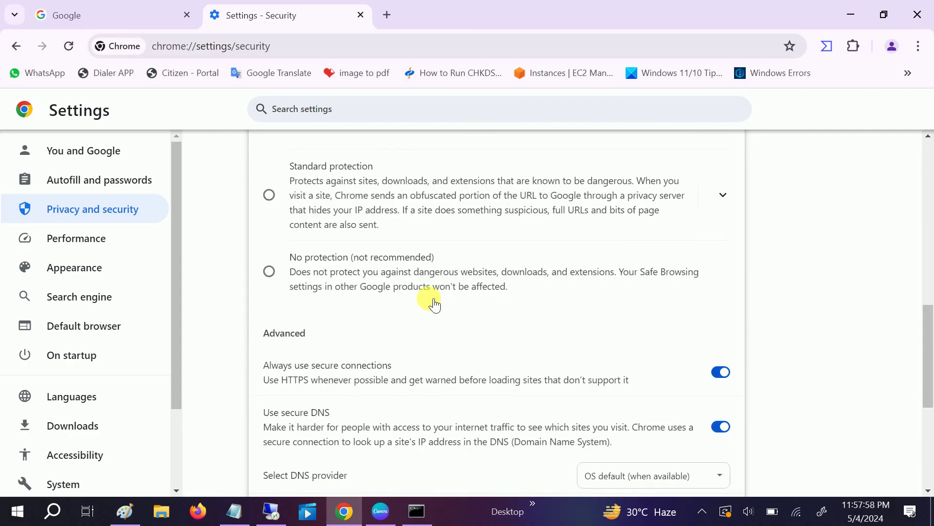
scroll(434, 305, "down", 6)
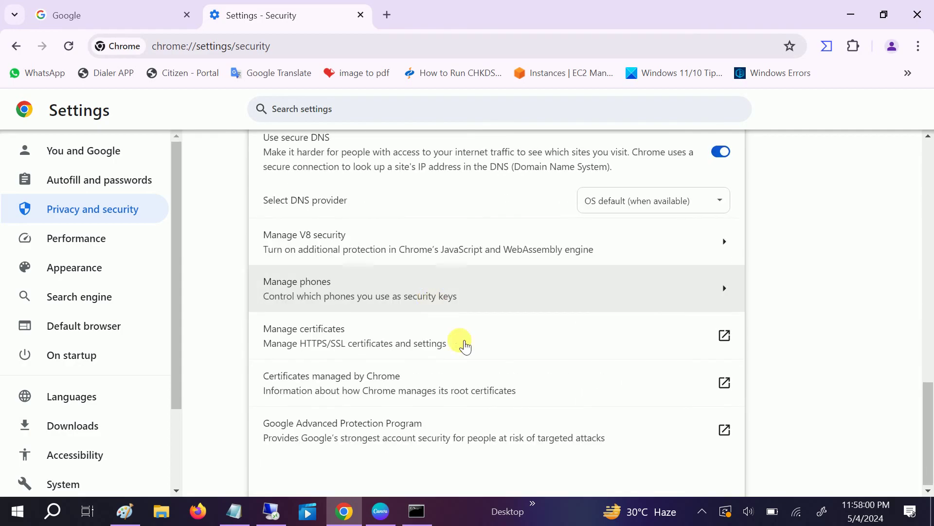
Close the Security settings tab and the Chrome window, then launch Control Panel from Windows search results
left_click(361, 15)
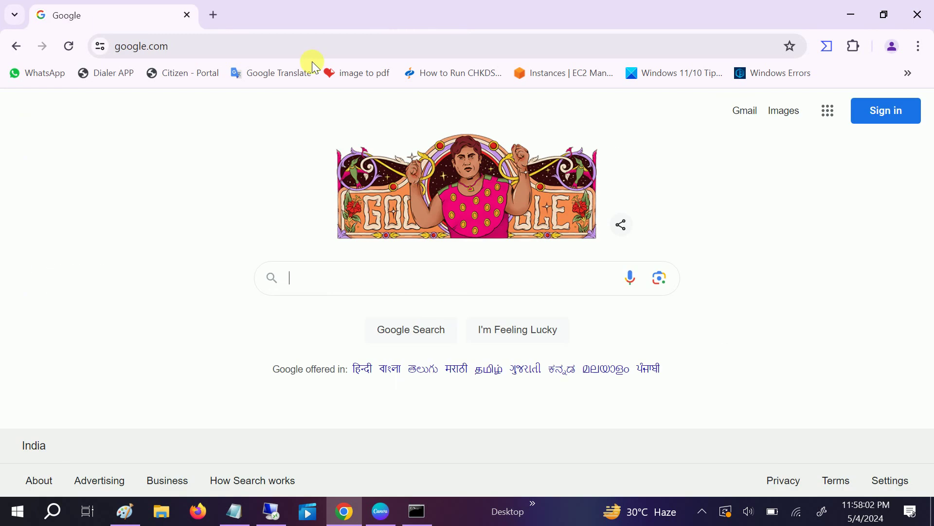
left_click(271, 273)
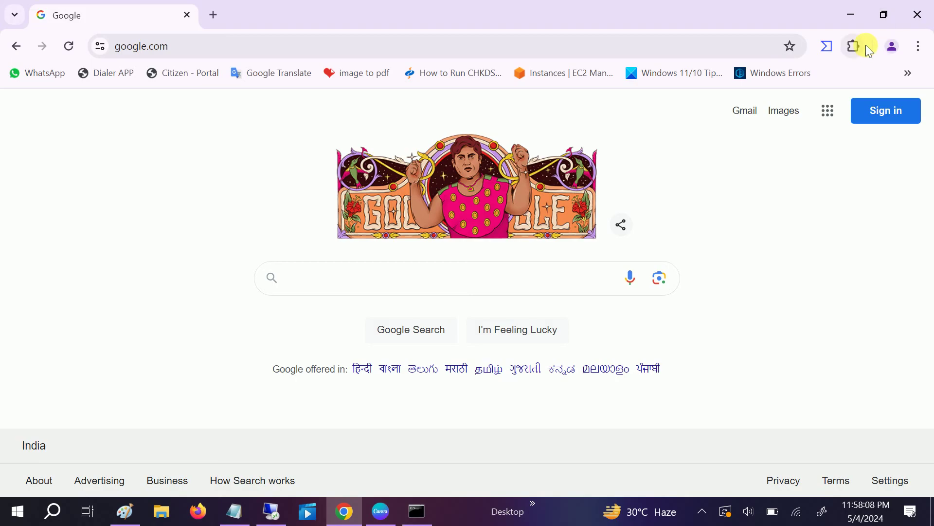
left_click(913, 21)
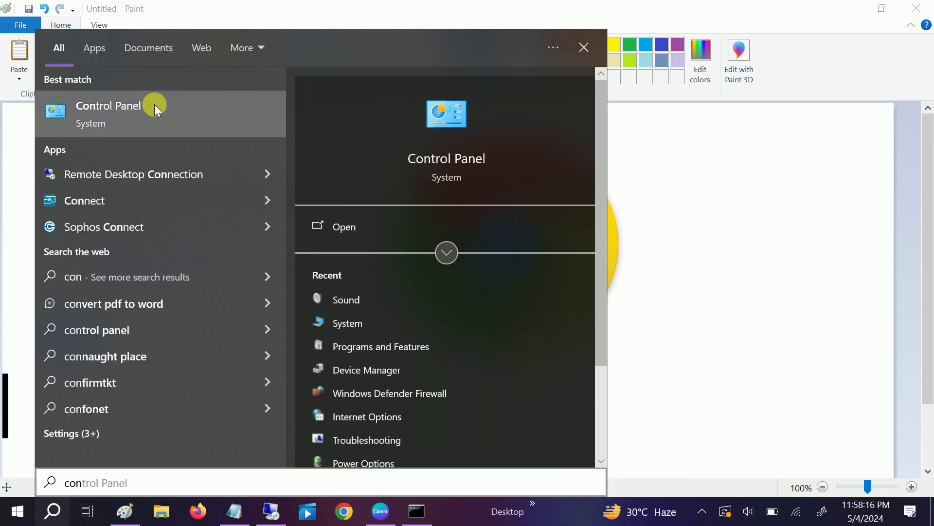
left_click(156, 107)
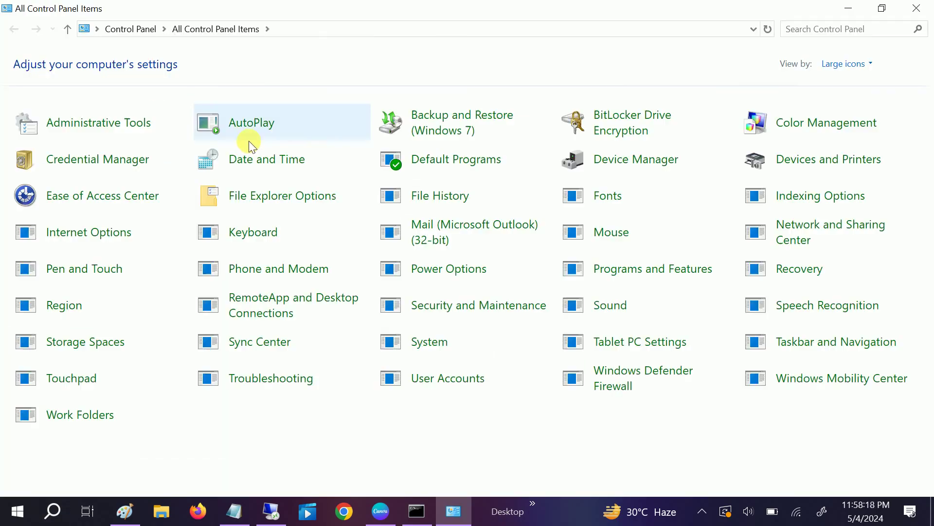
Switch Control Panel's View by setting to Category, then to Large icons
left_click(846, 72)
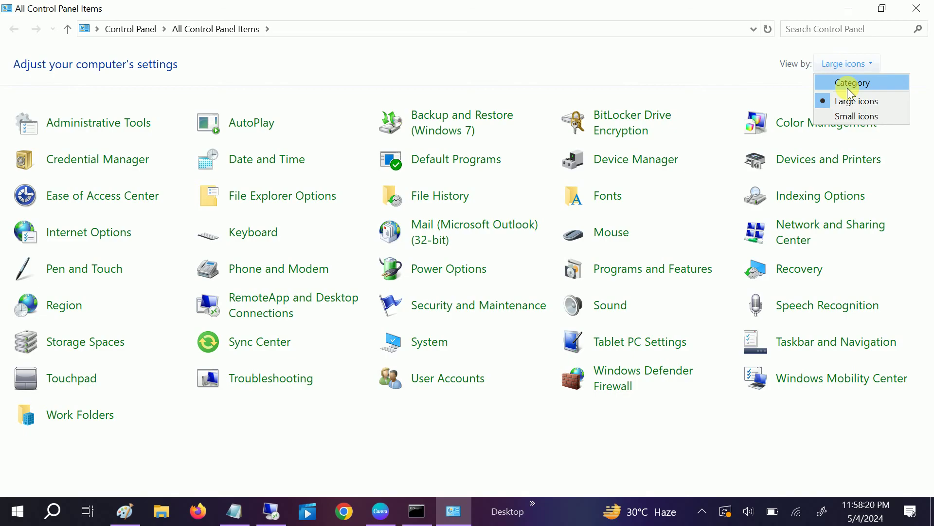
left_click(848, 86)
left_click(669, 69)
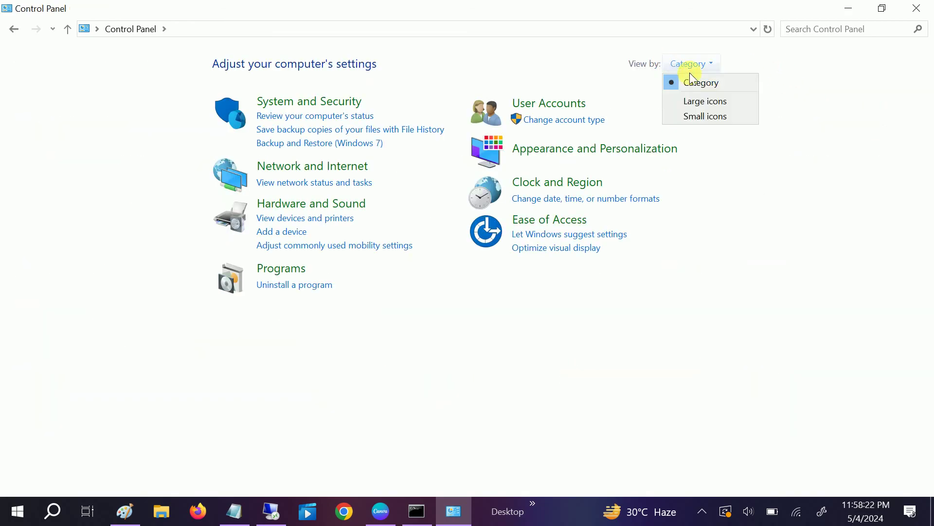
left_click(702, 95)
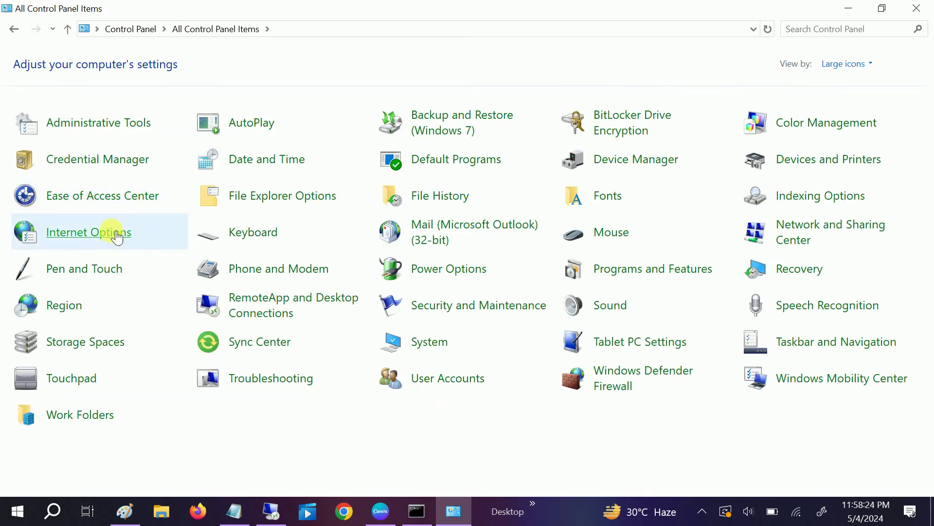
Open Internet Options and clear the SSL state from the Content tab
left_click(101, 237)
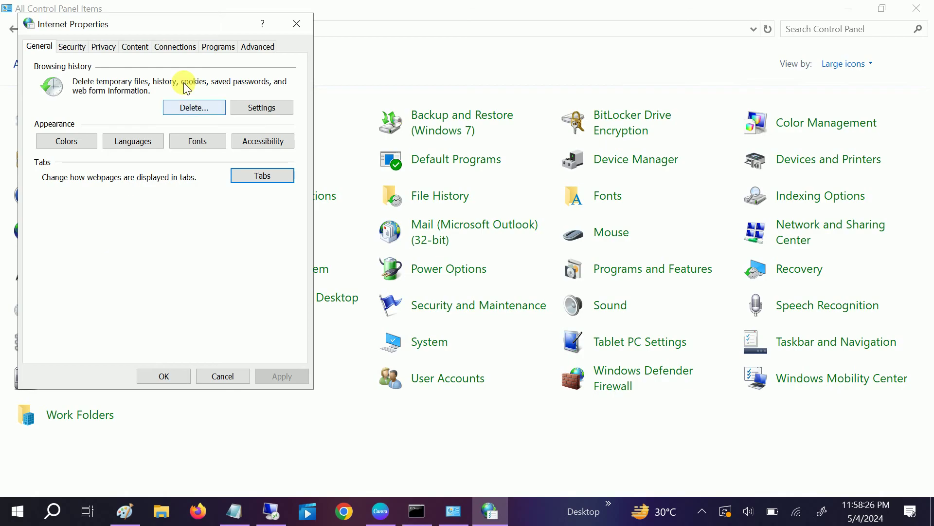
left_click_drag(205, 25, 371, 73)
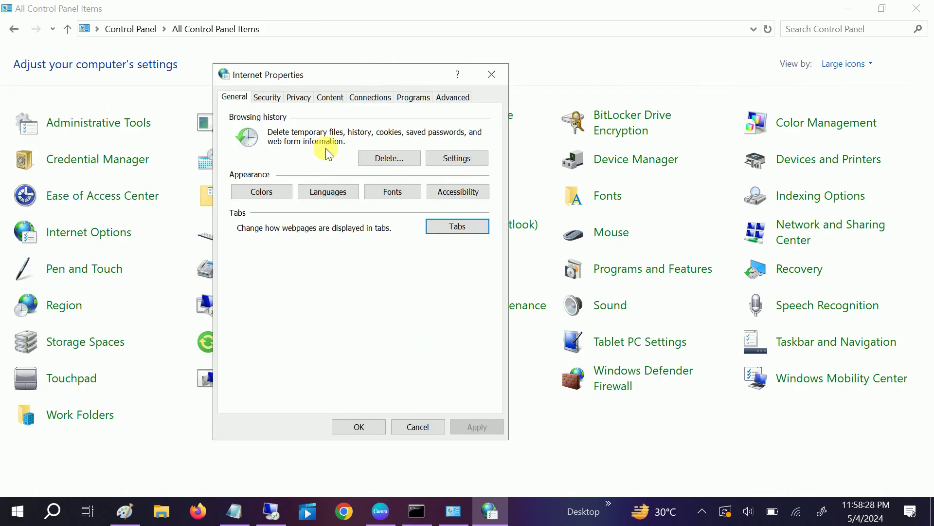
left_click(267, 98)
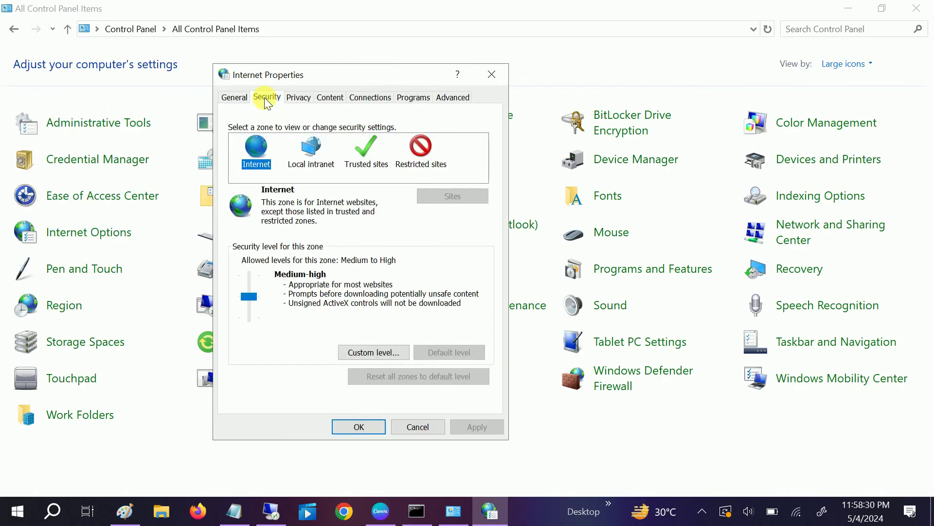
left_click(298, 97)
left_click(331, 98)
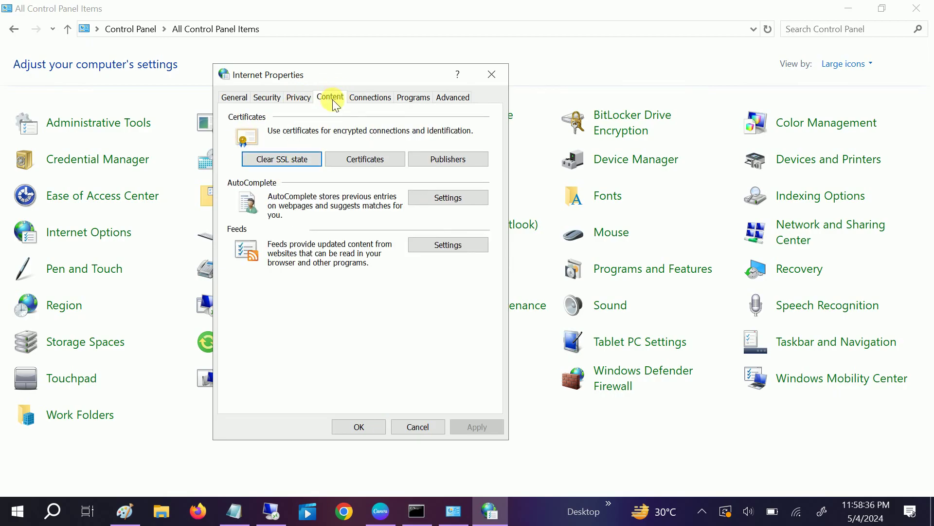
left_click(282, 160)
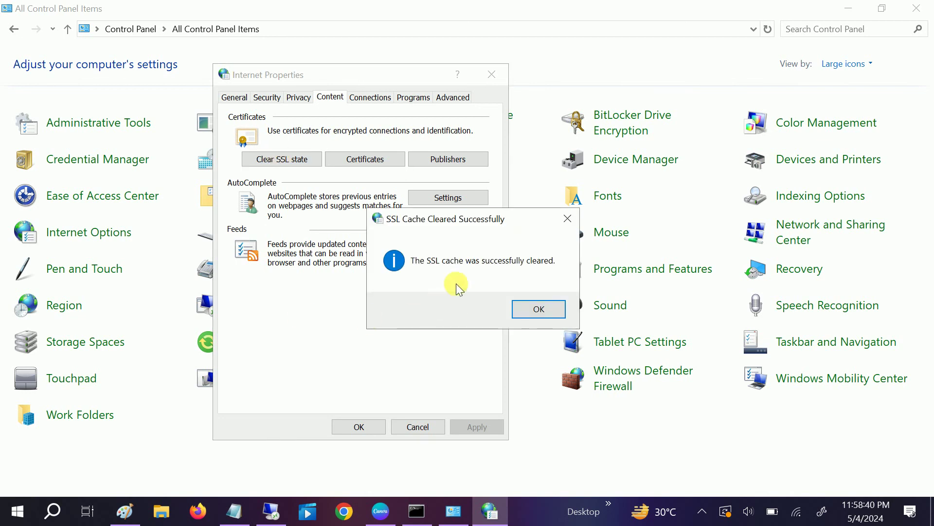
left_click(542, 314)
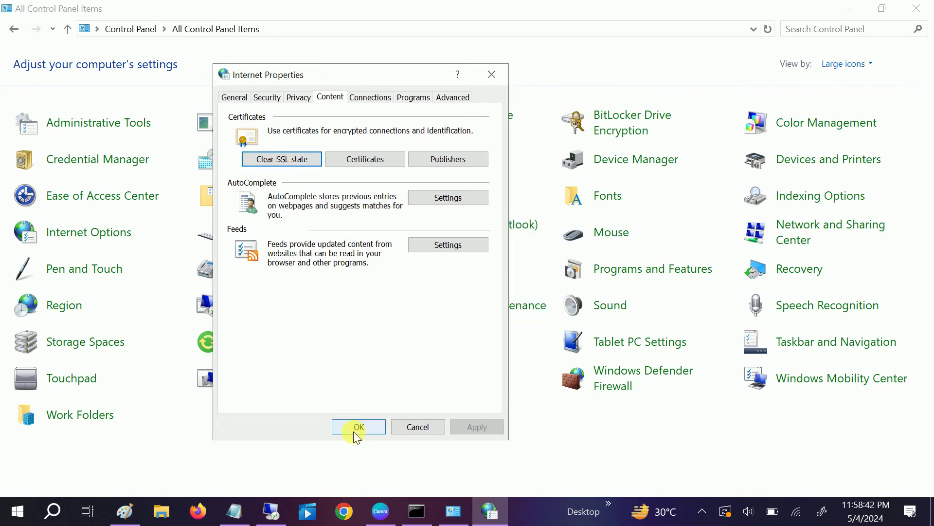
Restore the Advanced tab settings to defaults, apply them, and close Internet Properties with OK
left_click(445, 98)
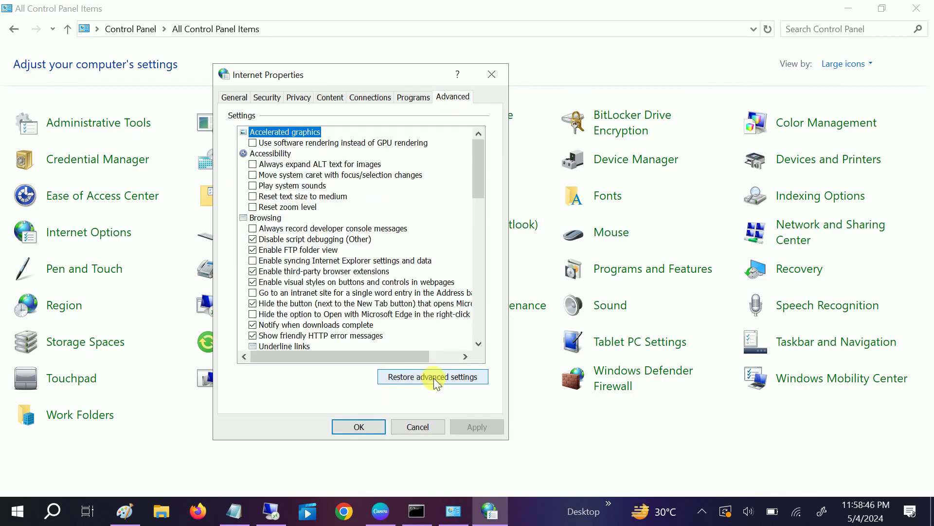
left_click(432, 377)
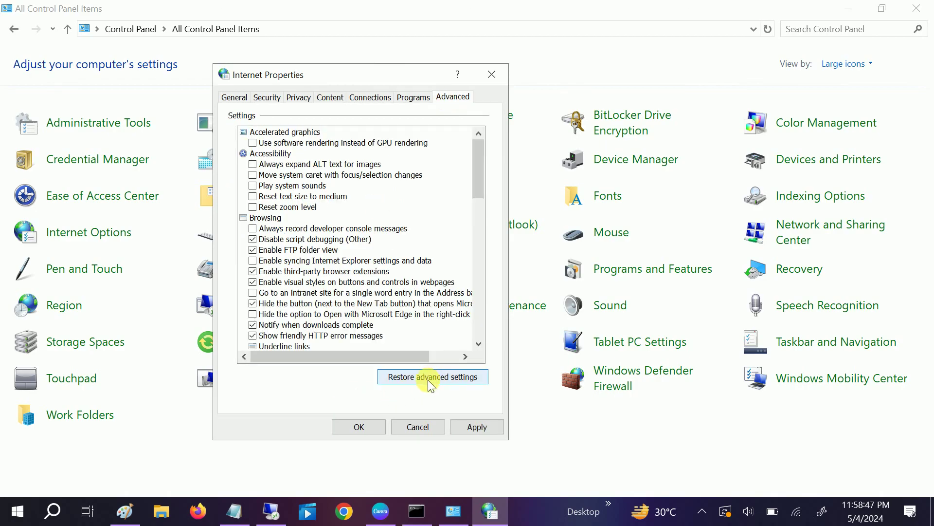
left_click(477, 427)
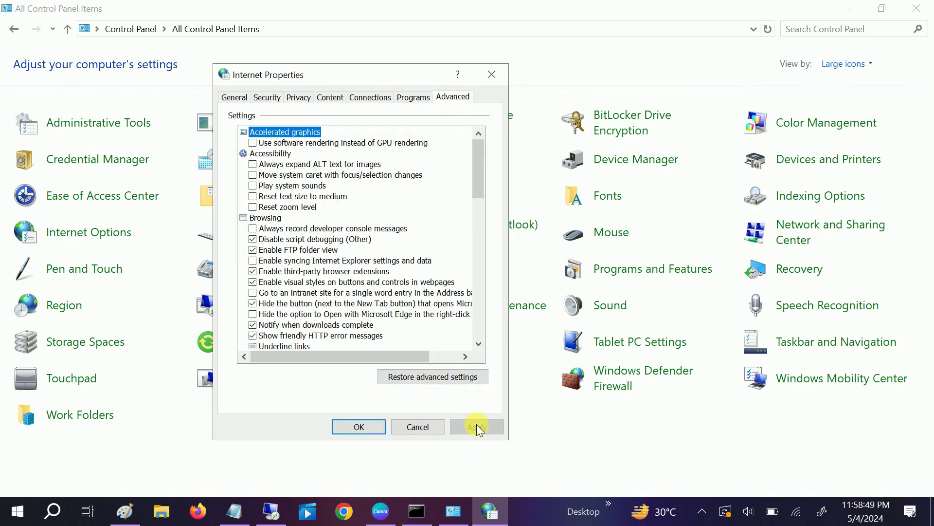
left_click(358, 428)
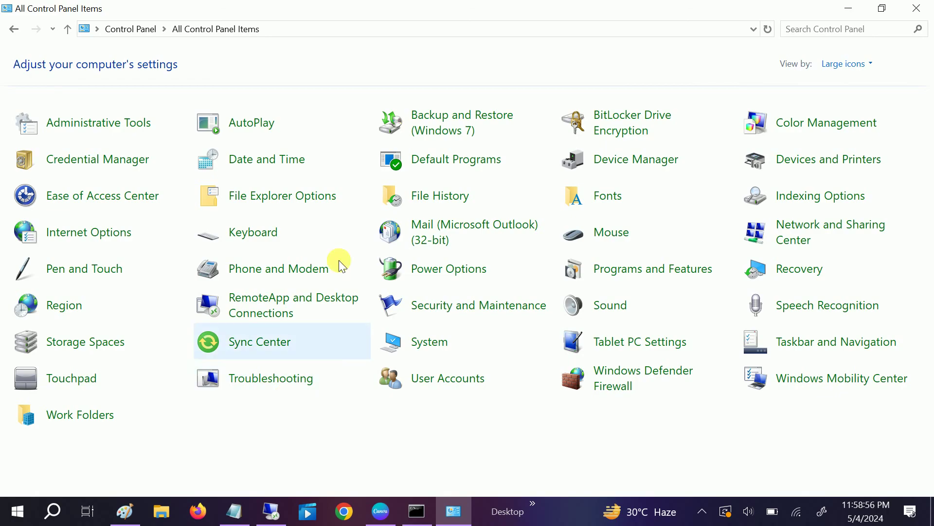
Close Control Panel and minimize the Paint window showing the error screenshot
left_click(916, 9)
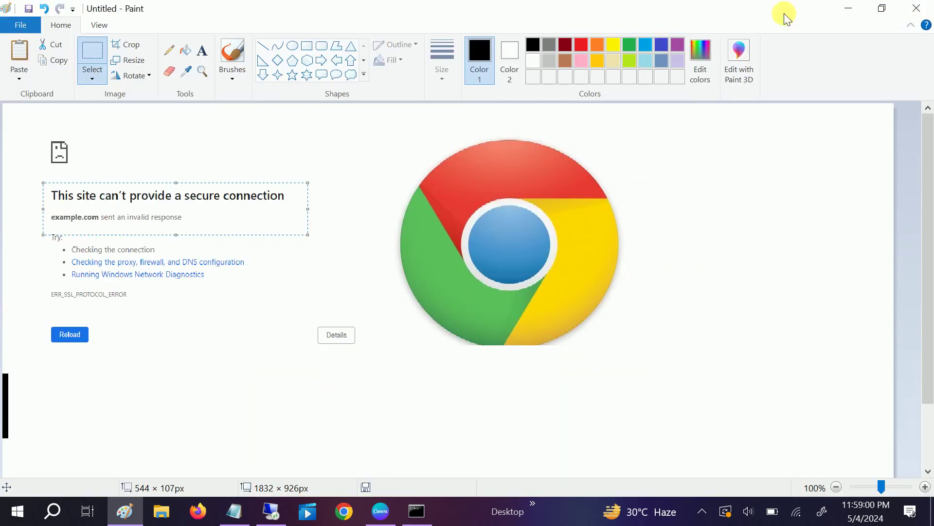
left_click(847, 8)
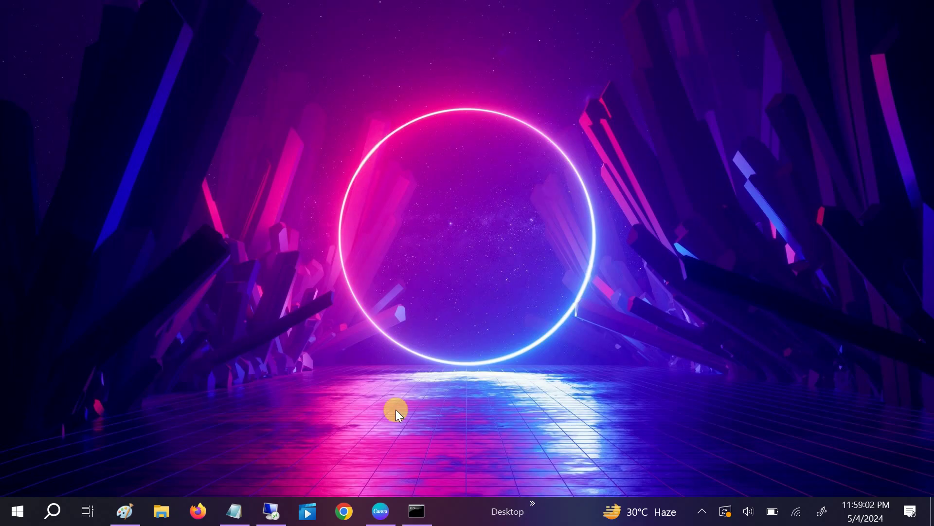